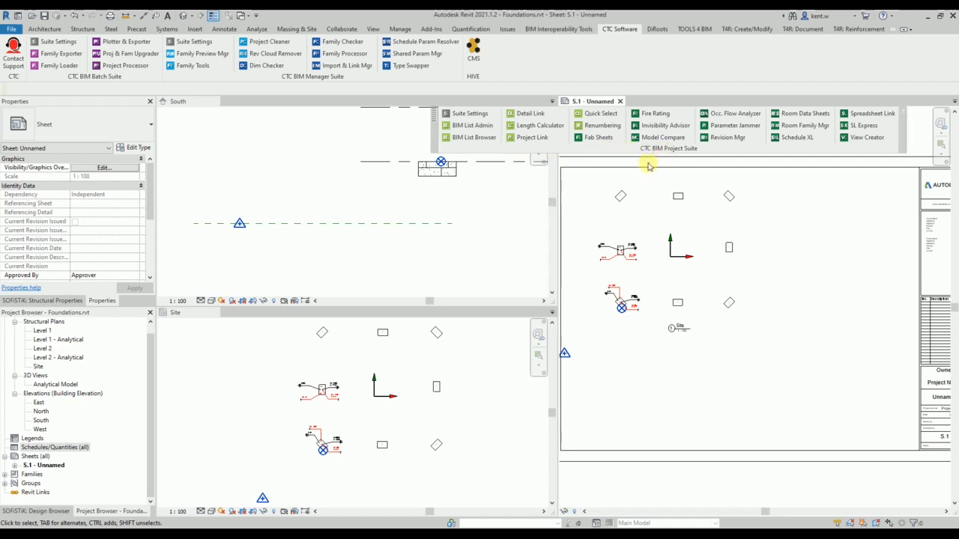
Shift the floating CTC BIM Project Suite panel slightly and examine the survey point level in the South elevation
left_click_drag(664, 150, 690, 154)
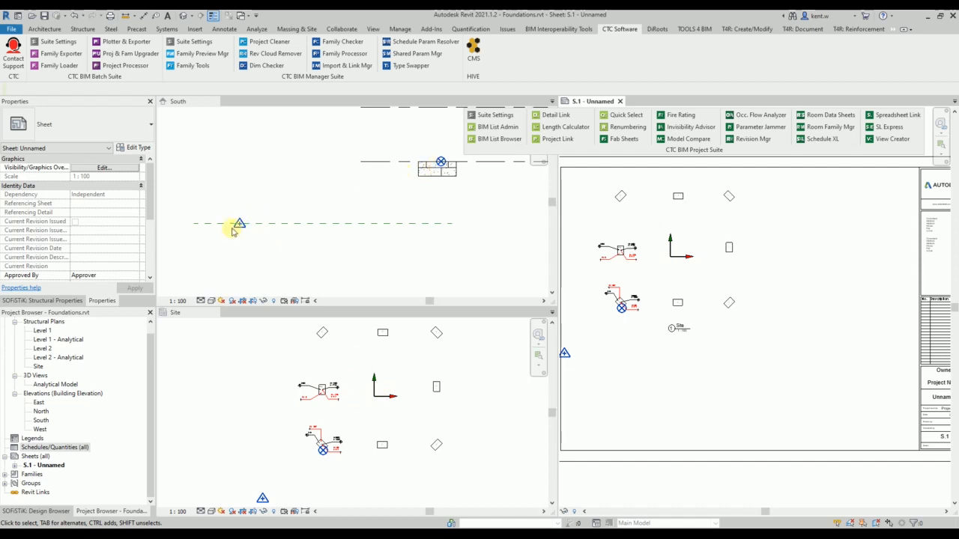
scroll(258, 262, "down", 3)
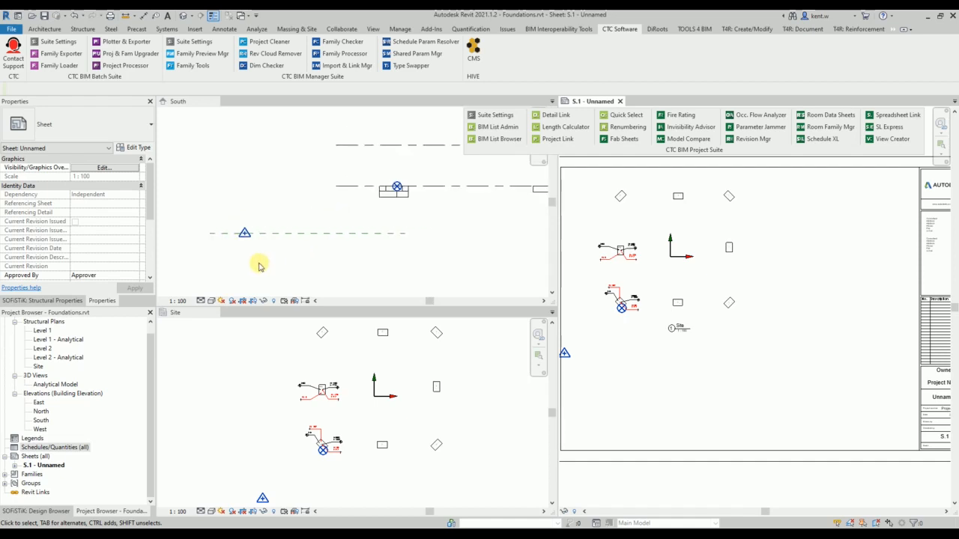
scroll(260, 261, "up", 2)
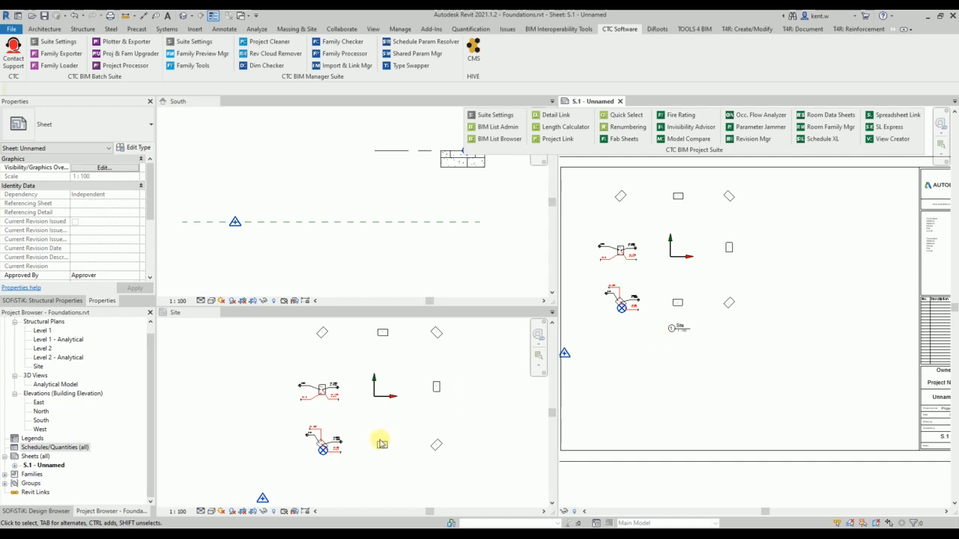
Examine the northing, easting and elevation annotations around footing PF2 in the Site plan
scroll(324, 450, "up", 4)
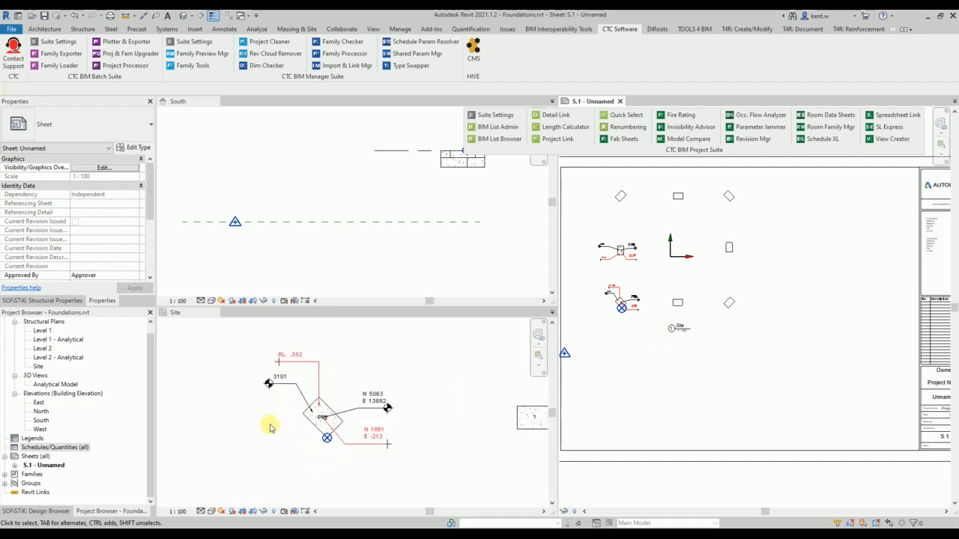
scroll(308, 422, "up", 1)
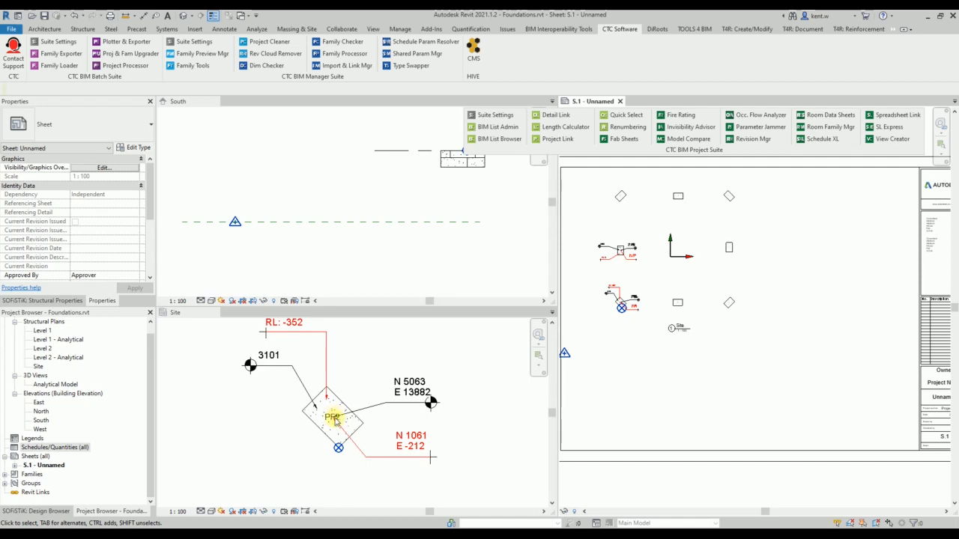
scroll(332, 419, "down", 1)
left_click(278, 431)
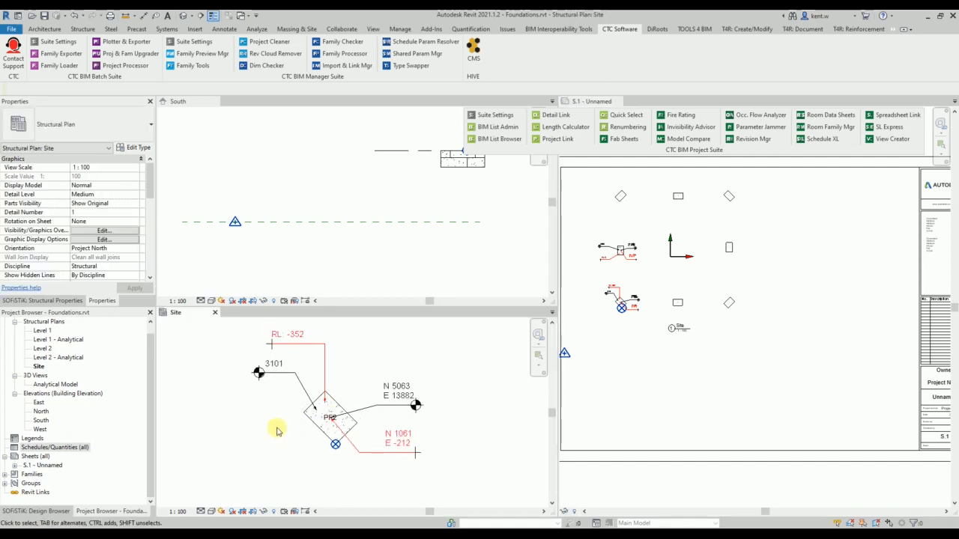
middle_click_drag(277, 431, 230, 442)
scroll(287, 442, "up", 1)
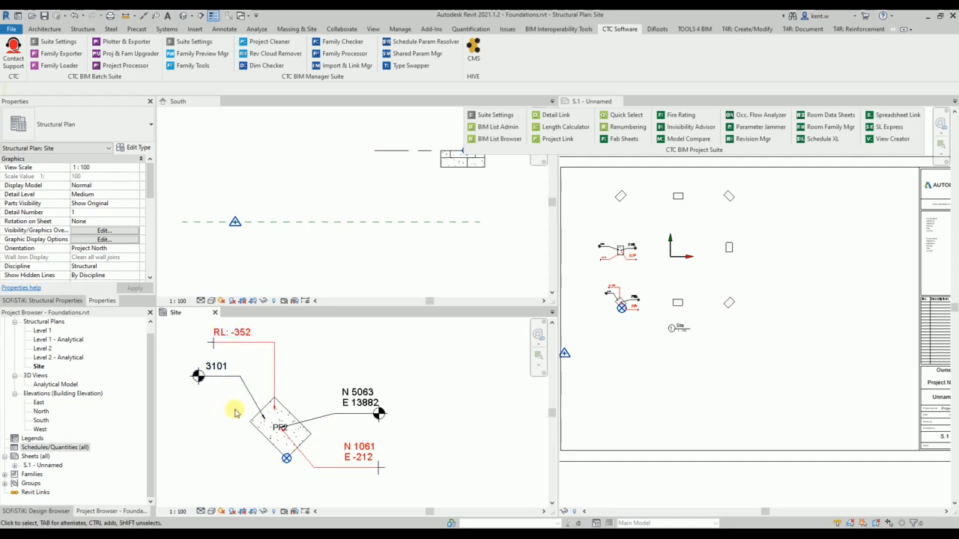
scroll(379, 390, "down", 4)
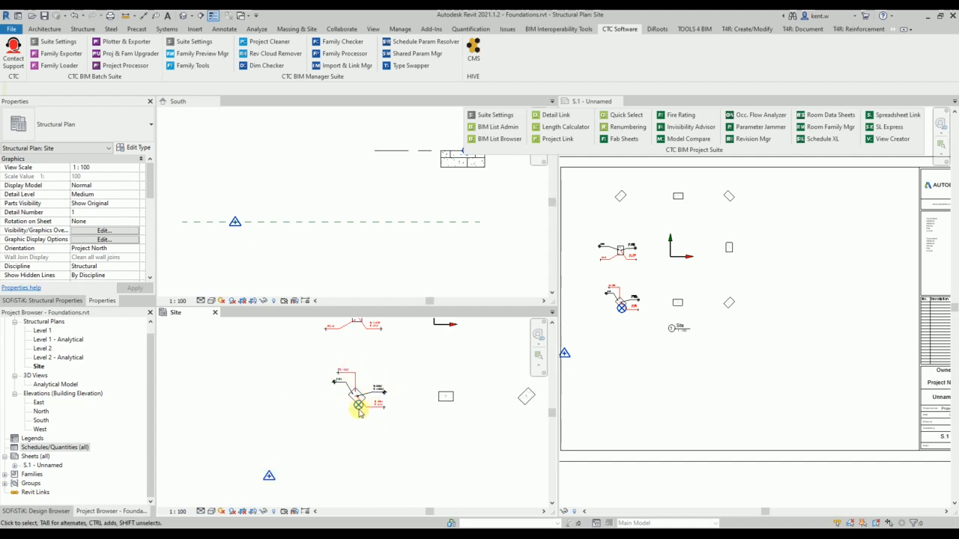
scroll(359, 411, "up", 4)
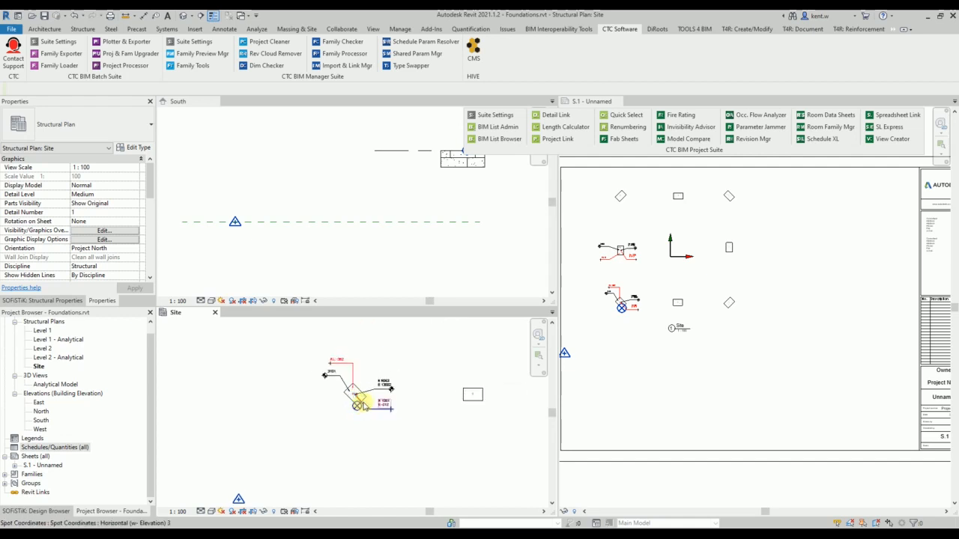
Inspect the project base point's coordinates and compare the setout annotations on footings PF2 and PF1
middle_click_drag(450, 395, 338, 488)
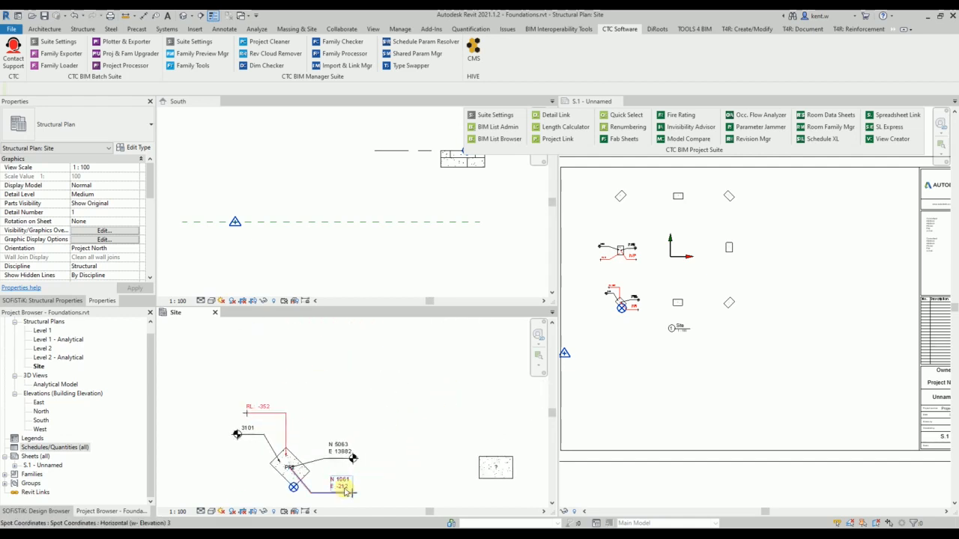
left_click(293, 487)
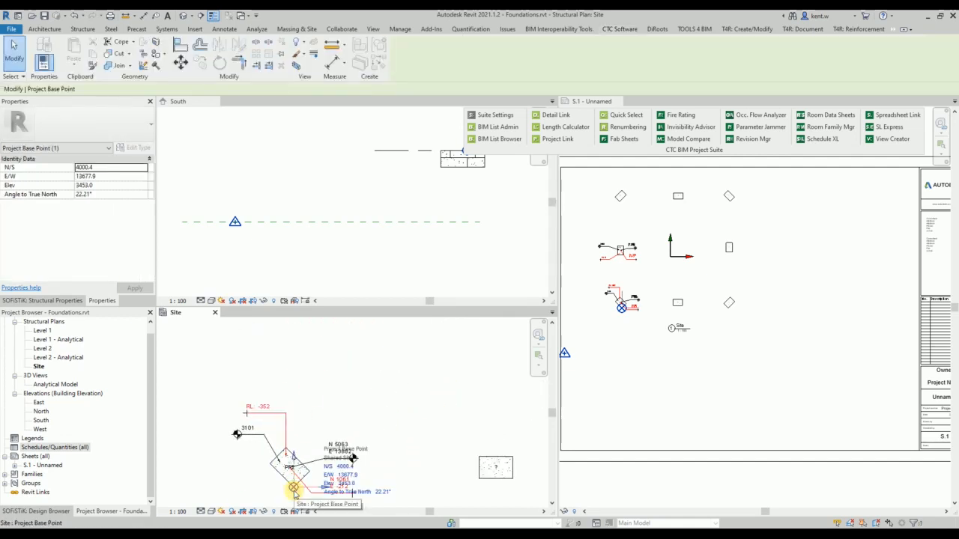
left_click(311, 412)
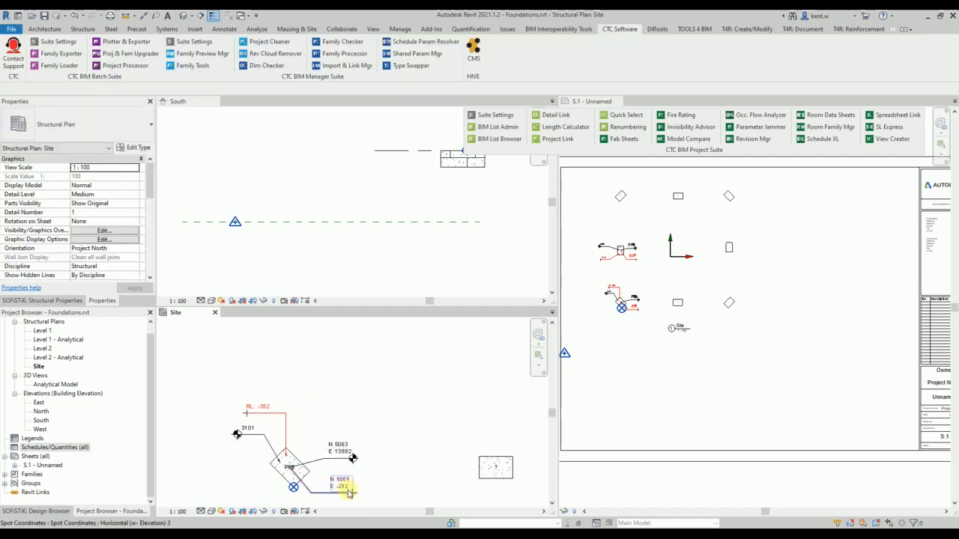
middle_click_drag(348, 384, 341, 488)
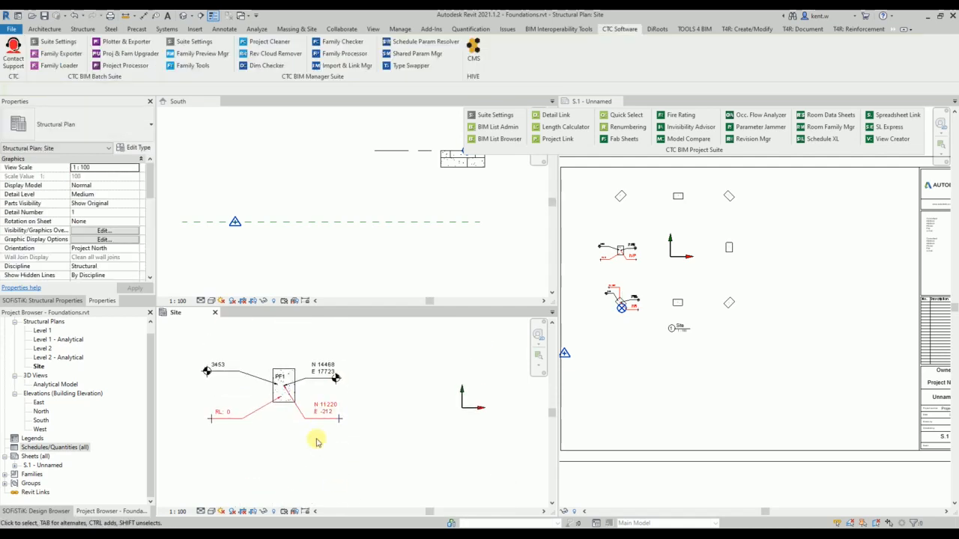
scroll(315, 442, "down", 2)
scroll(375, 371, "down", 3)
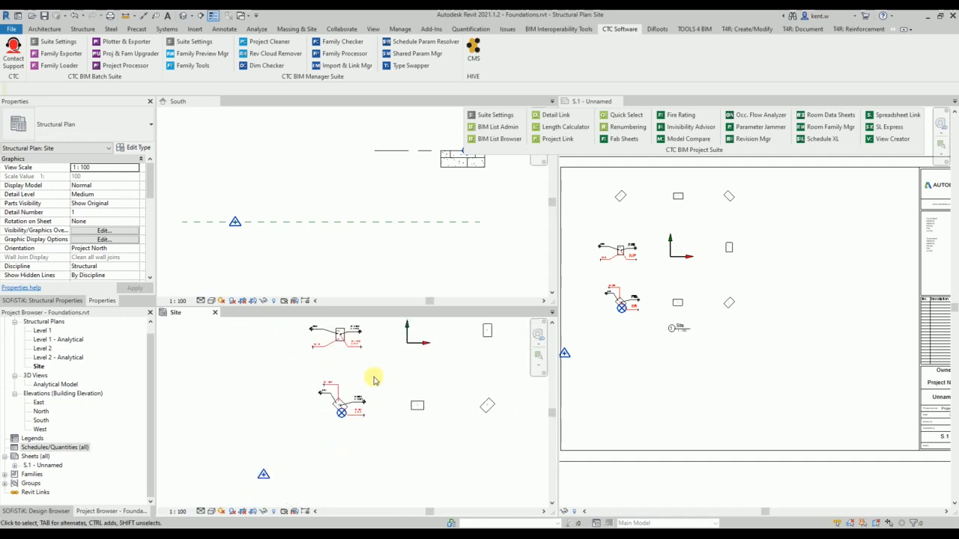
Inspect the shared coordinates of the survey point and of the project base point, including its angle to true north
left_click(263, 475)
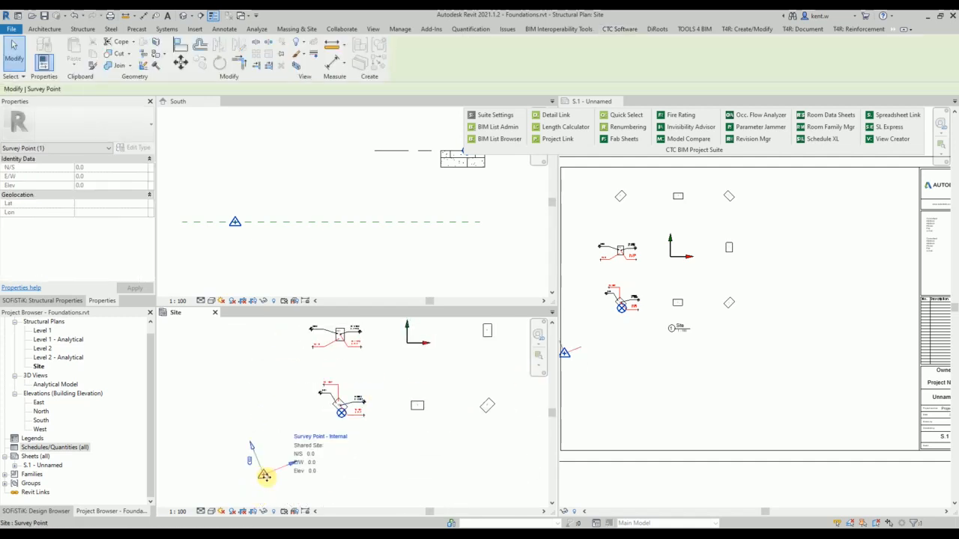
scroll(279, 480, "up", 2)
scroll(301, 472, "down", 1)
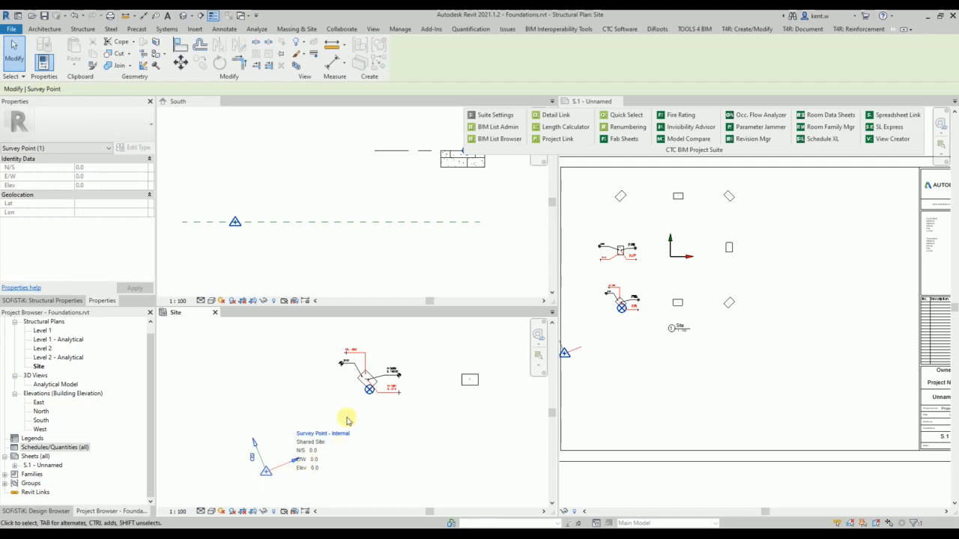
left_click(368, 391)
scroll(422, 392, "up", 1)
scroll(431, 403, "up", 1)
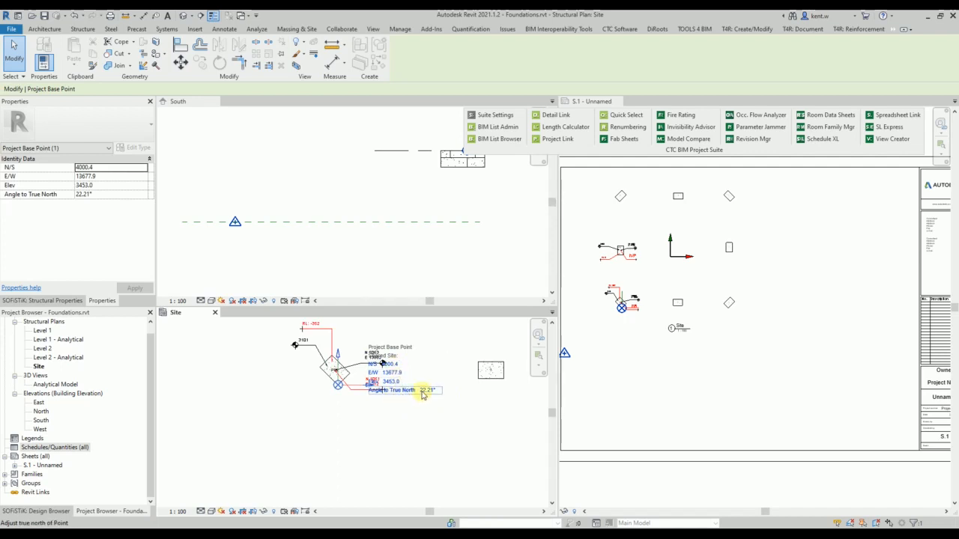
left_click(394, 421)
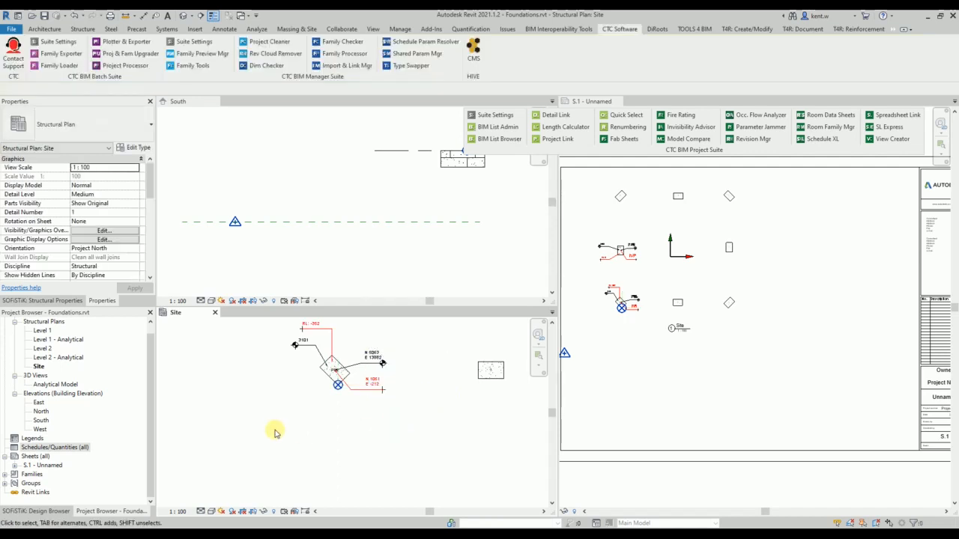
Examine the tags on the unnumbered footing beside PF2 and on footings PF1 and PF2
middle_click_drag(294, 414, 260, 450)
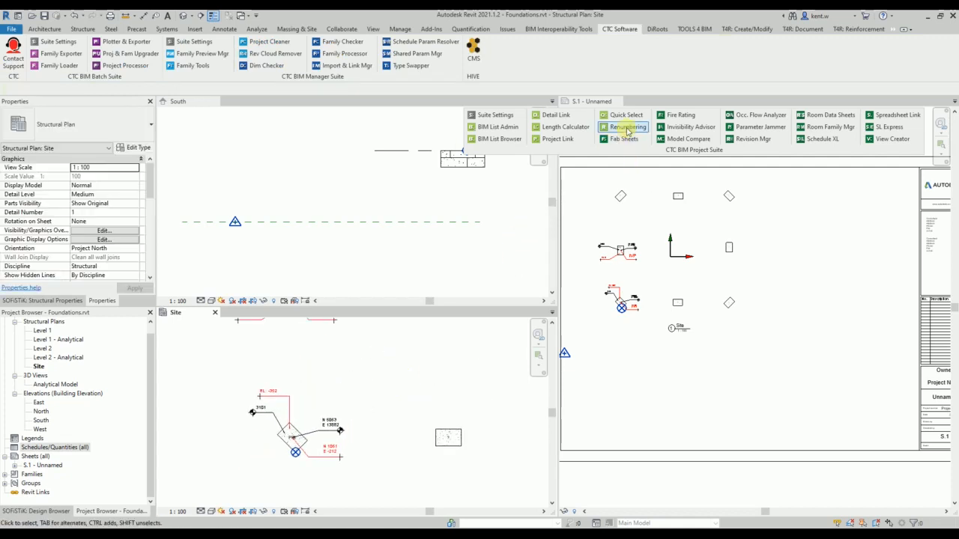
scroll(455, 446, "up", 5)
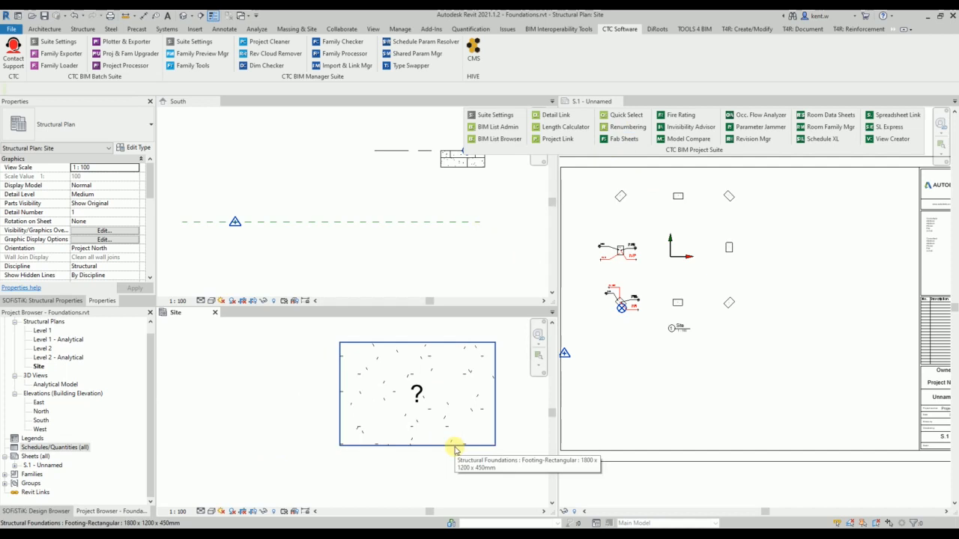
scroll(455, 448, "down", 4)
middle_click_drag(479, 443, 333, 399)
scroll(333, 401, "up", 4)
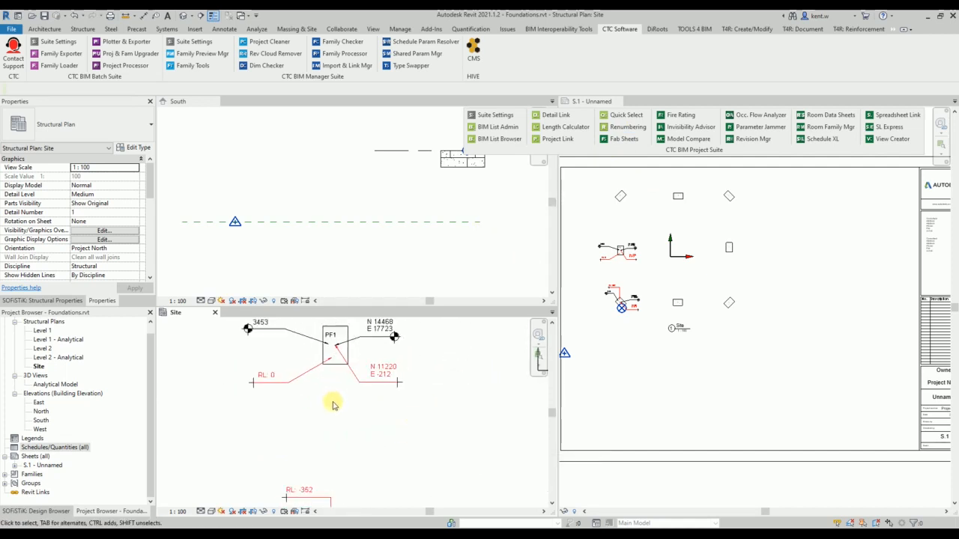
middle_click_drag(338, 443, 342, 325)
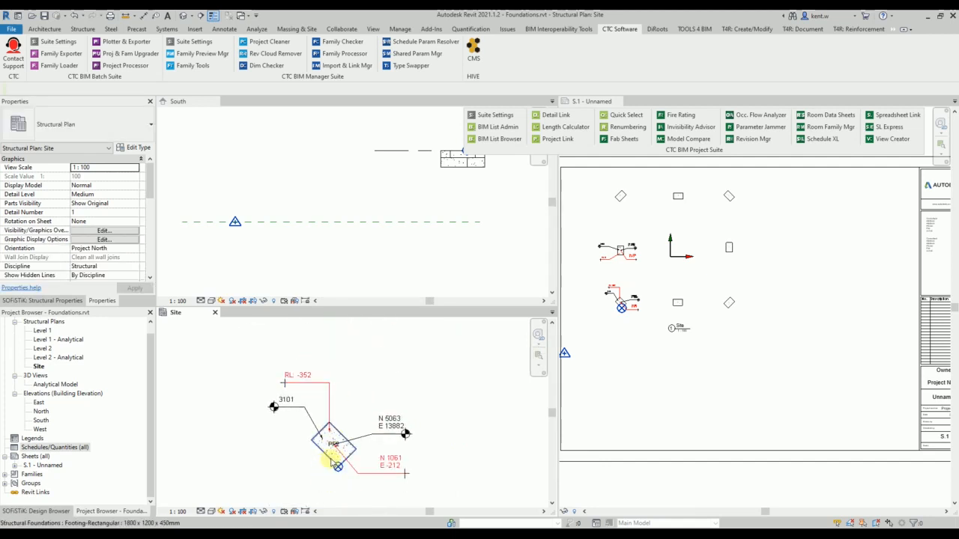
Start a general Mark renumbering with prefix PF, sequence starting at 1 and automatic swapping of Mark values
left_click(622, 127)
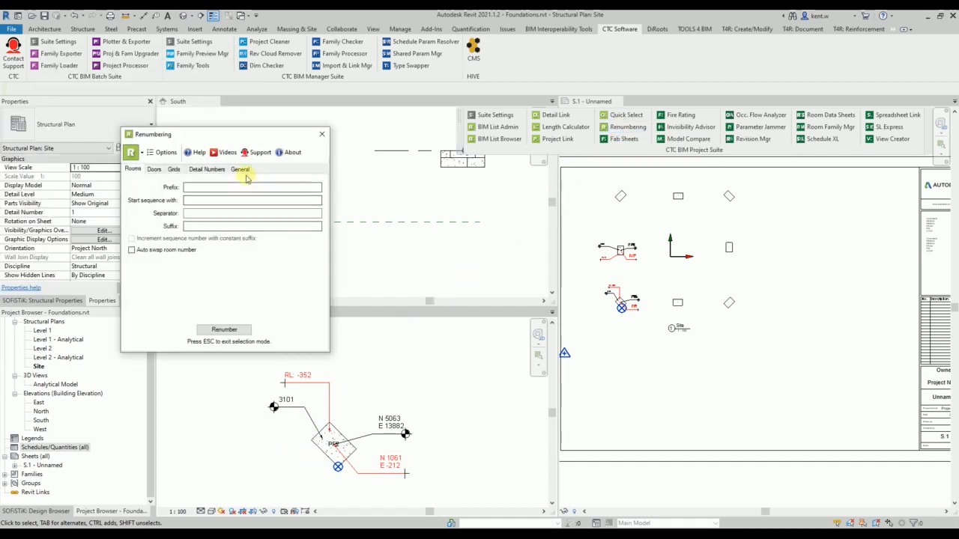
left_click(239, 168)
left_click(253, 198)
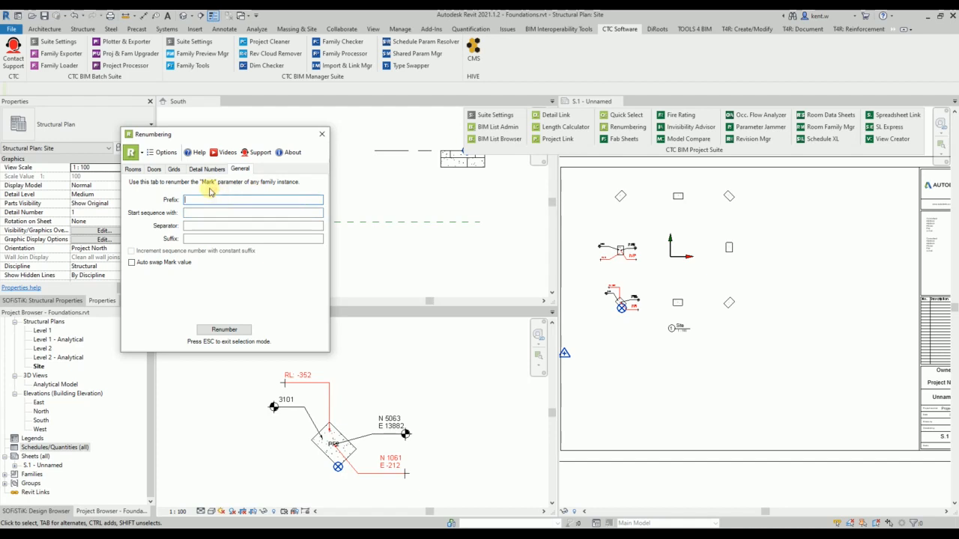
key("Tab")
type("1")
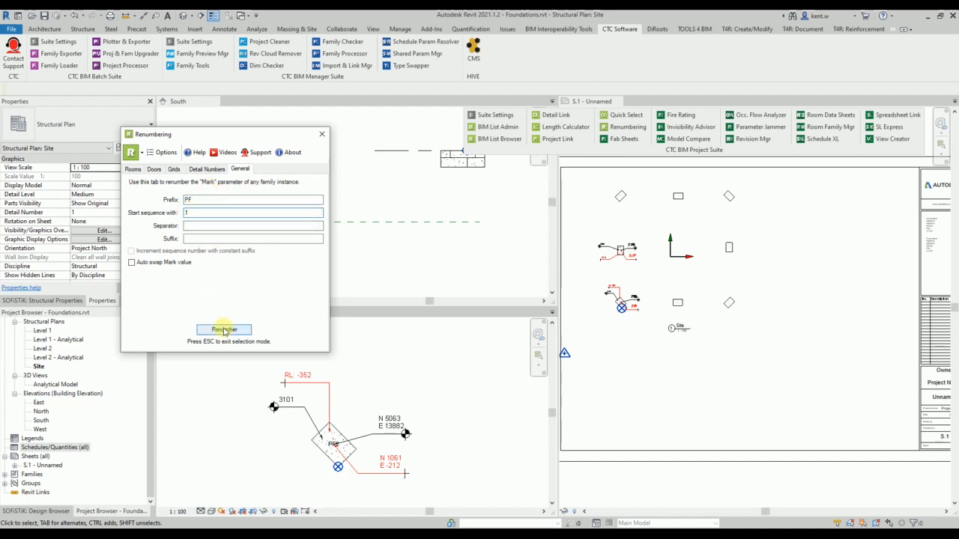
left_click(157, 264)
left_click(218, 330)
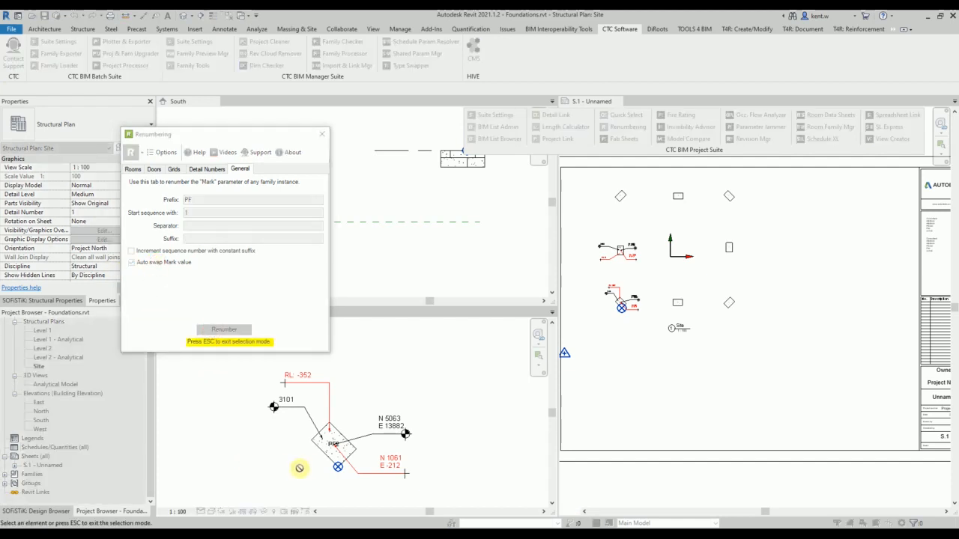
Renumber the rotated footing at the project base point as PF1 and the annotated footing above it as PF2
scroll(318, 449, "up", 5)
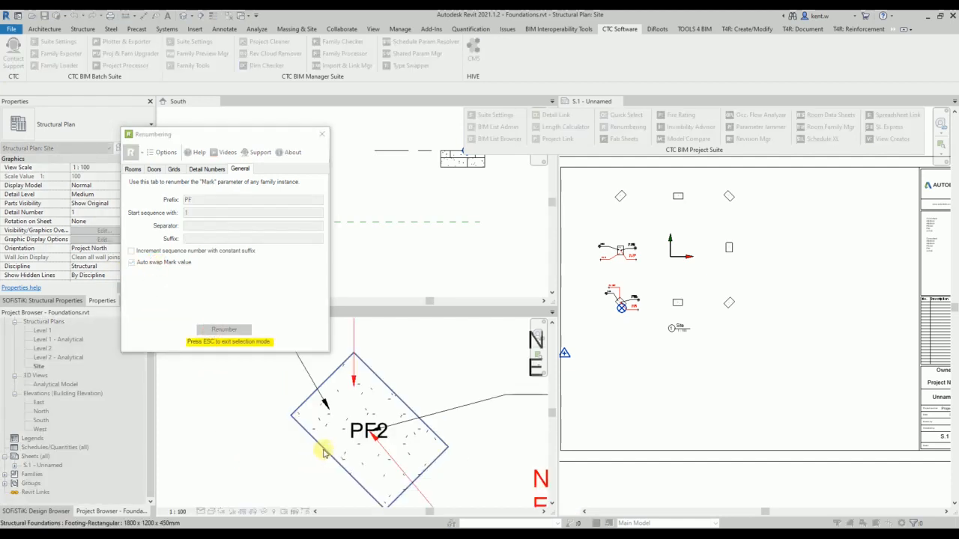
left_click(326, 450)
scroll(321, 454, "down", 3)
mouse_move(379, 358)
middle_mouse_down()
mouse_move(422, 488)
mouse_move(388, 355)
middle_mouse_up()
scroll(424, 462, "up", 3)
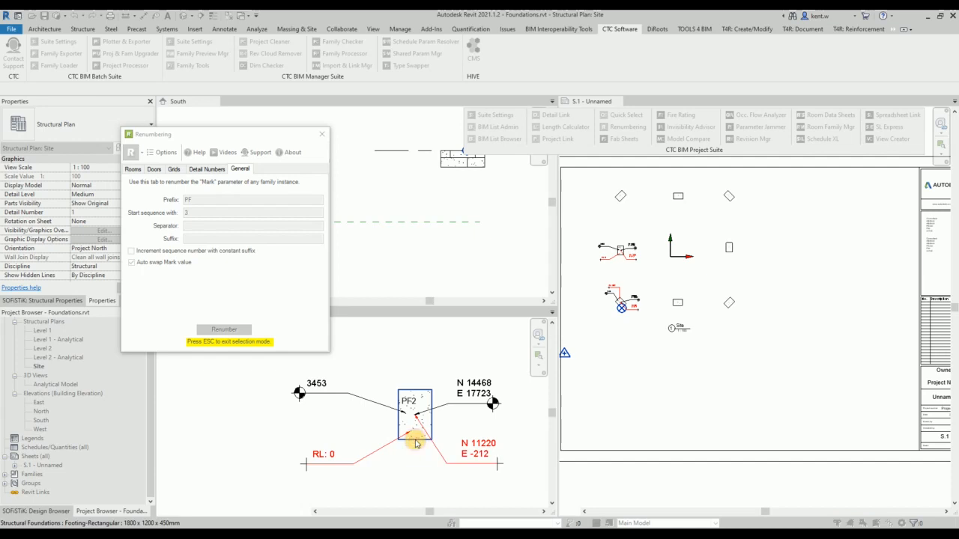
left_click(413, 441)
Renumber the three footings of the upper row from left to right and the right middle footing as PF3 to PF6
scroll(397, 468, "down", 4)
left_click(400, 409)
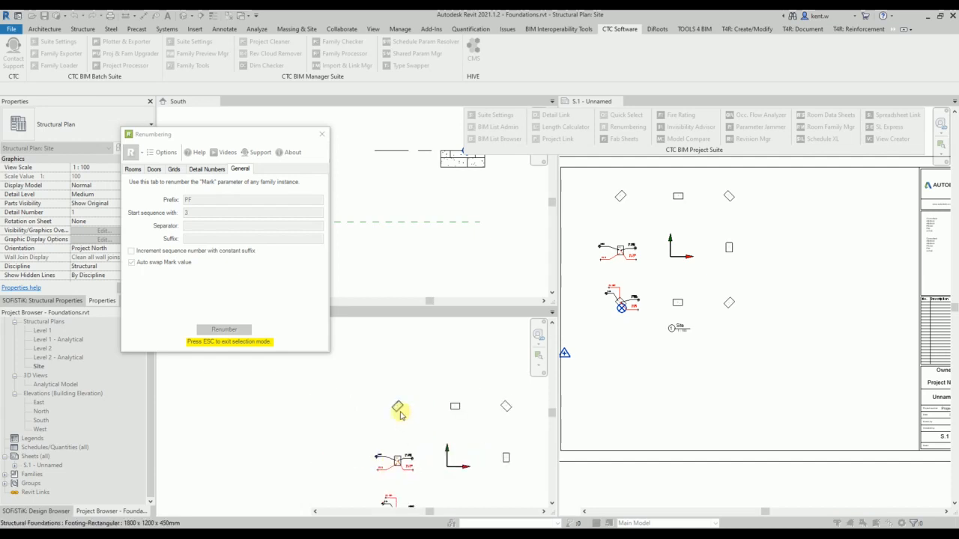
left_click(452, 408)
left_click(506, 412)
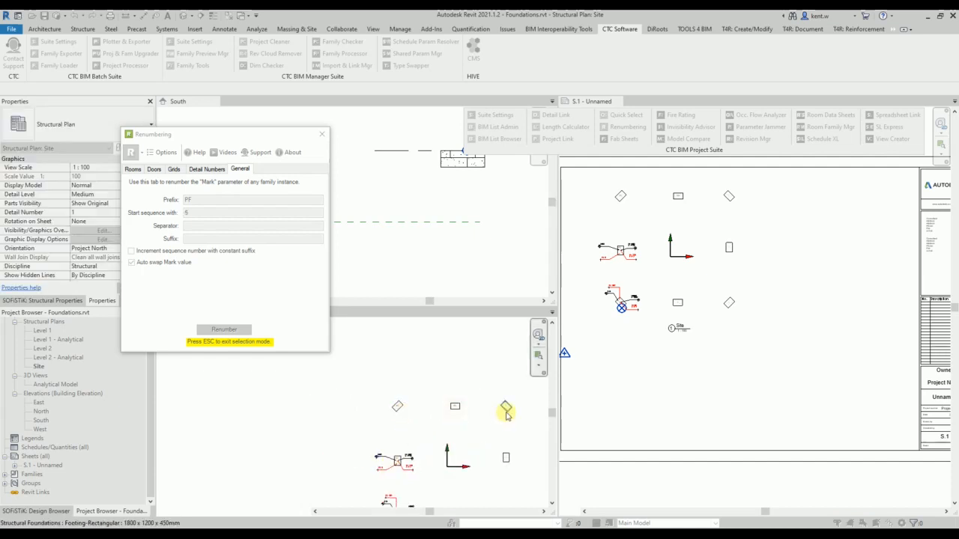
left_click(506, 456)
Renumber the lower-right footing as PF7 and the lower middle footing as PF8, and finish the renumbering
middle_click_drag(488, 460, 491, 356)
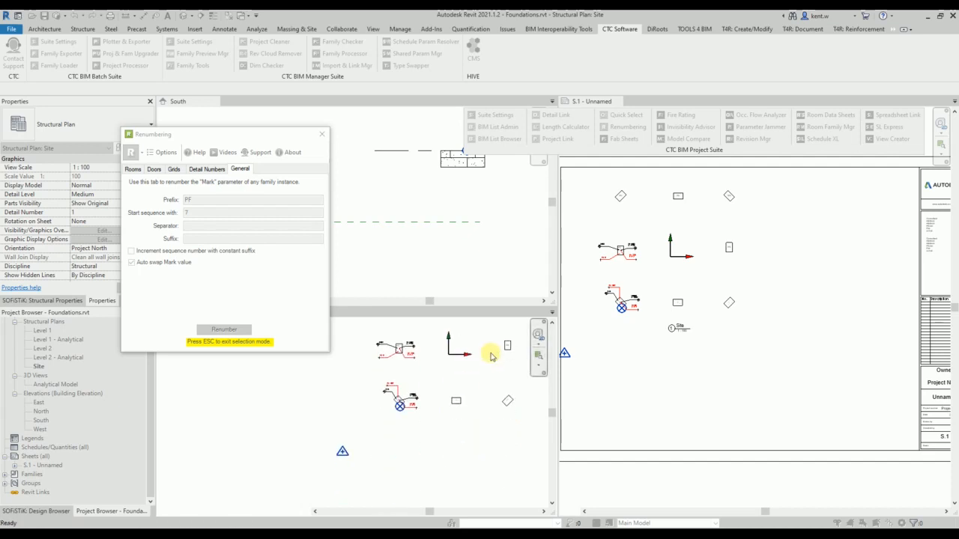
left_click(509, 397)
scroll(459, 406, "up", 5)
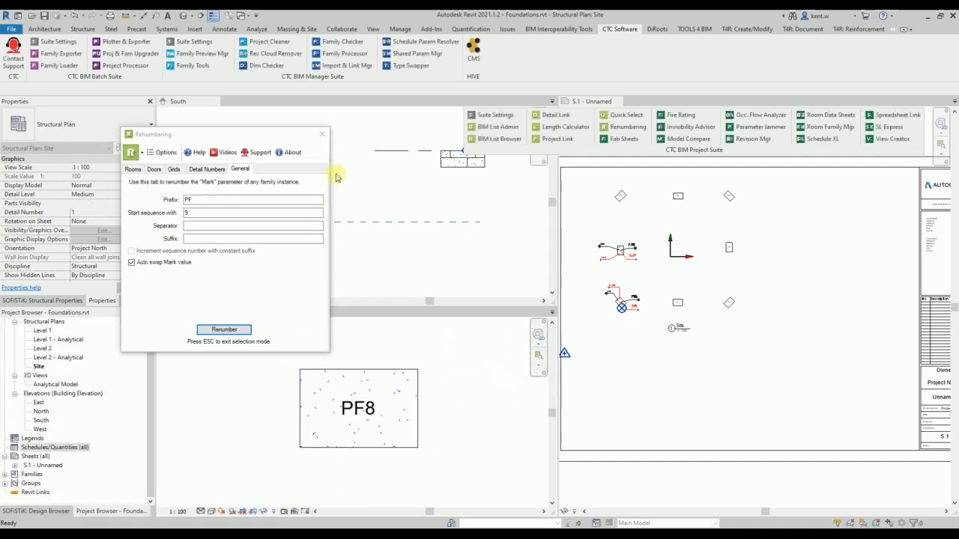
left_click(322, 134)
scroll(393, 367, "down", 4)
scroll(214, 404, "down", 5)
middle_click_drag(221, 381, 263, 437)
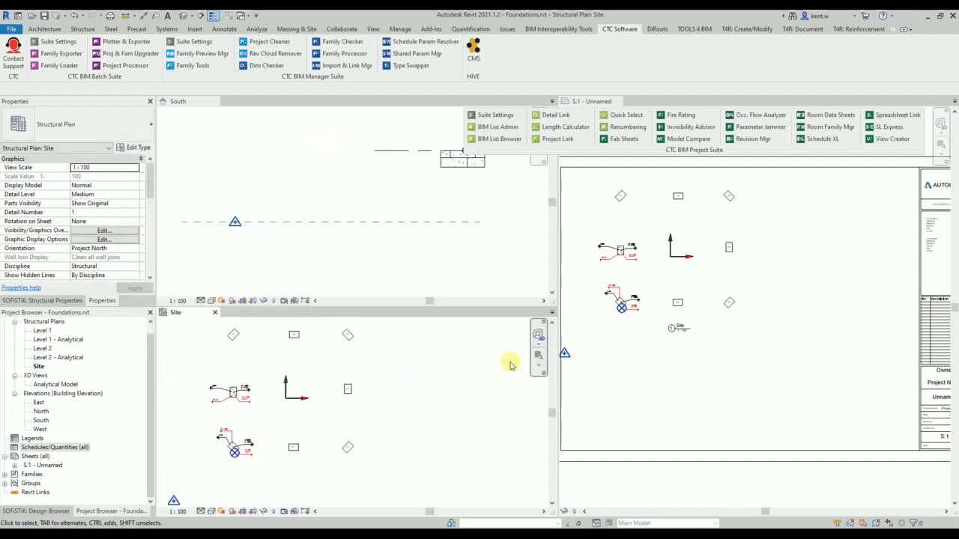
Start Spreadsheet Link, switch to Excel and open the recent workbook foundation Layout Table.xlsx
left_click(887, 117)
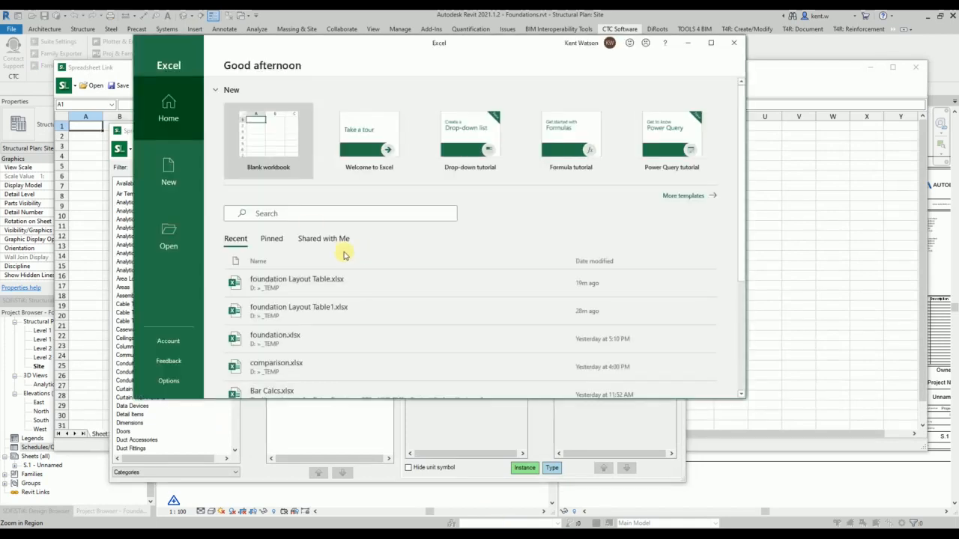
left_click(283, 288)
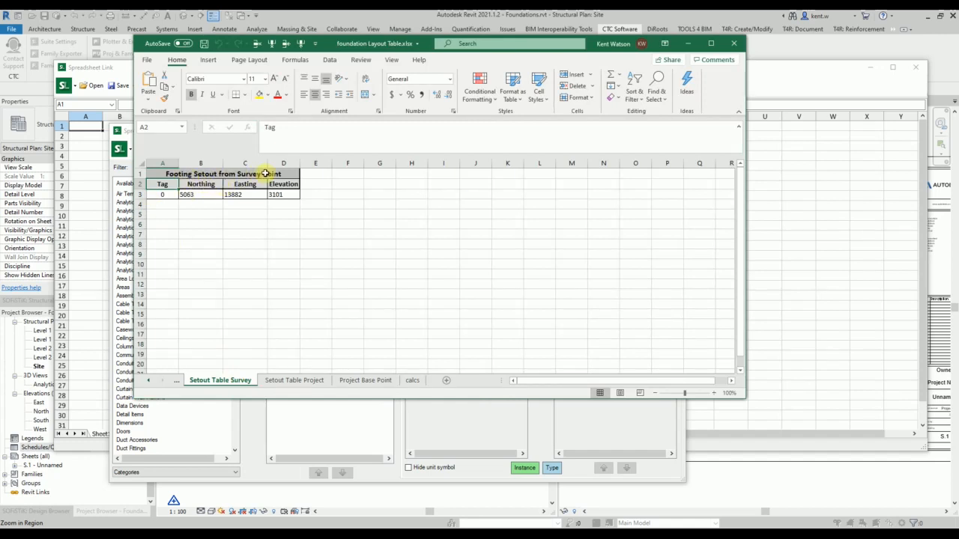
Examine the survey and project setout sheets and the Project Base Point sheet, including the easting formula, and close the workbook
left_click(281, 381)
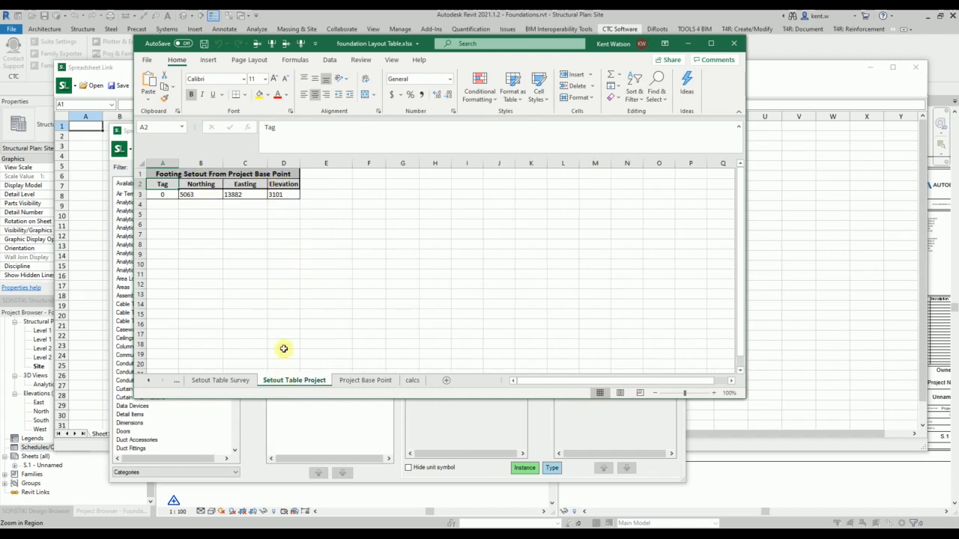
left_click(365, 381)
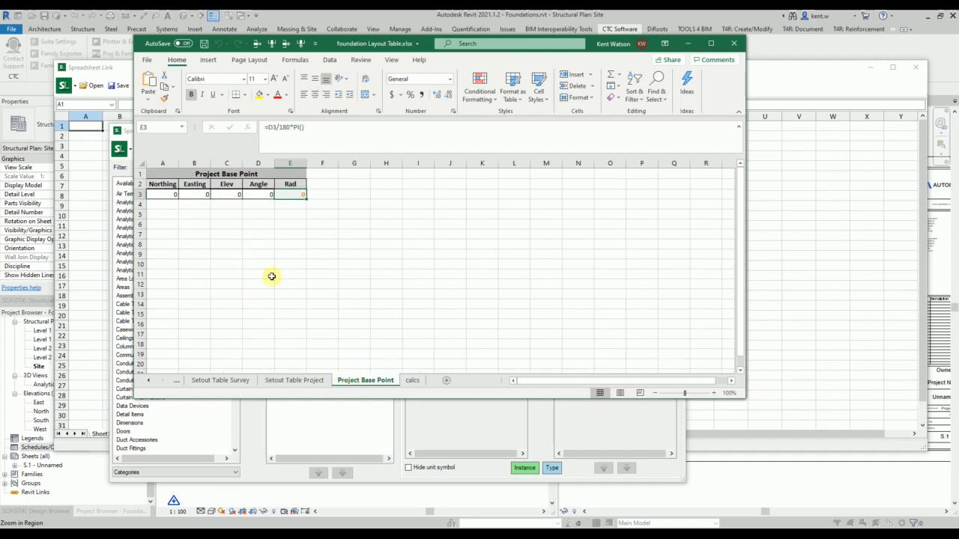
left_click(215, 381)
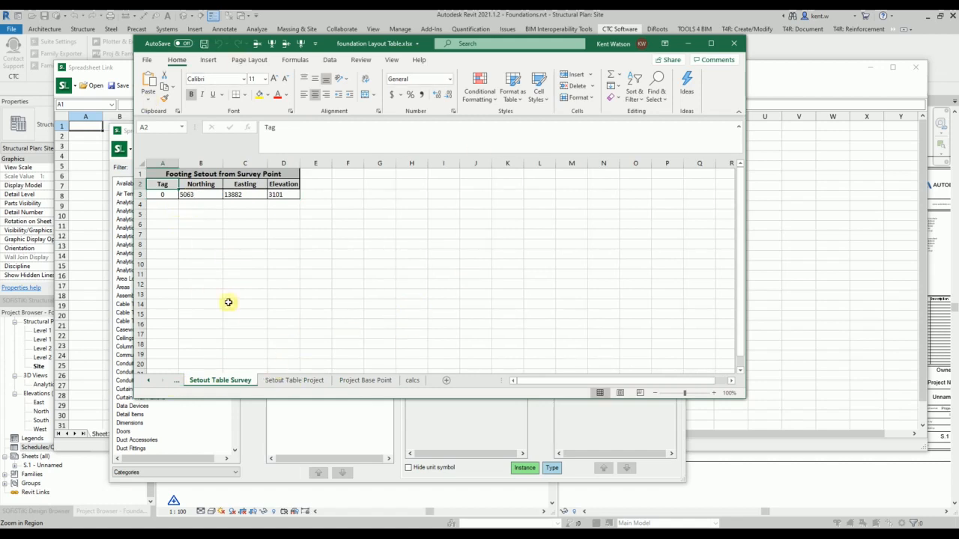
left_click(201, 195)
left_click(294, 380)
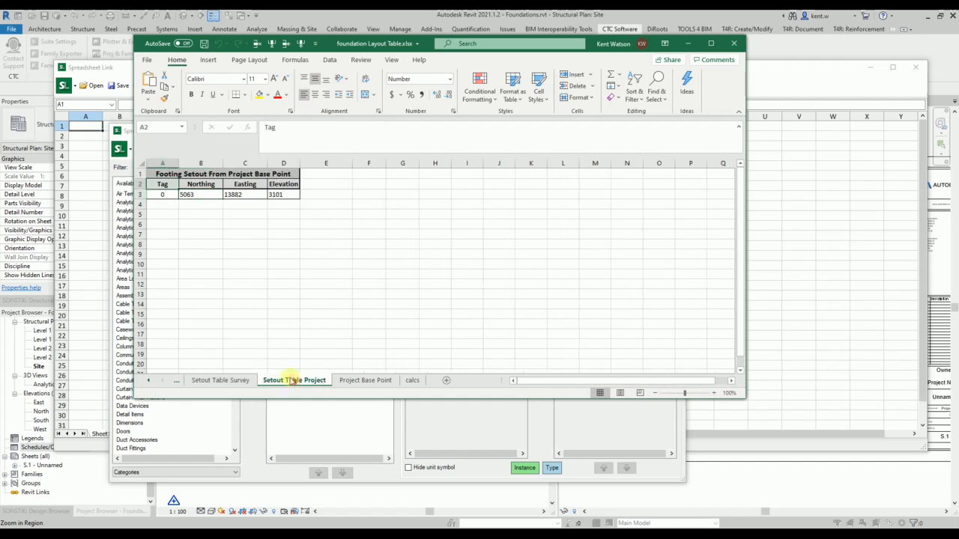
left_click(242, 195)
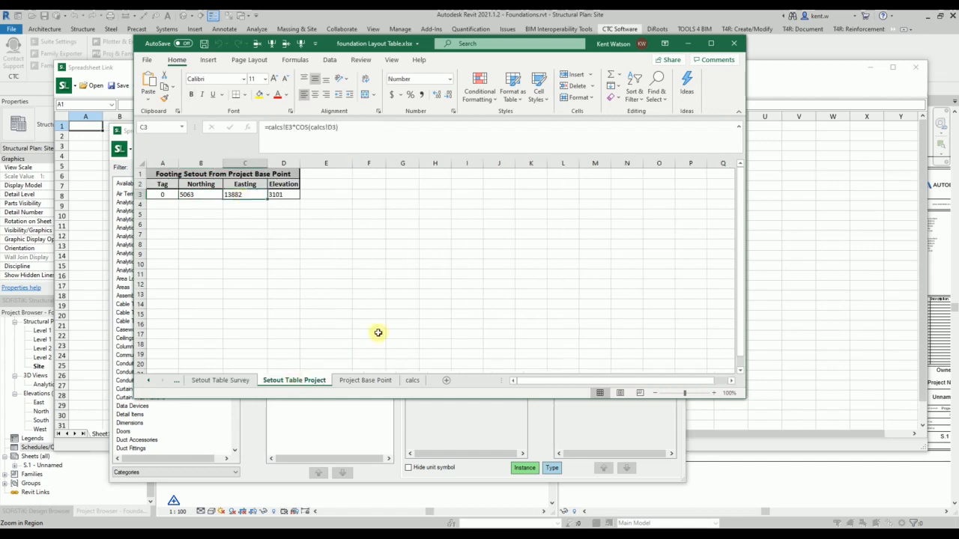
left_click(734, 43)
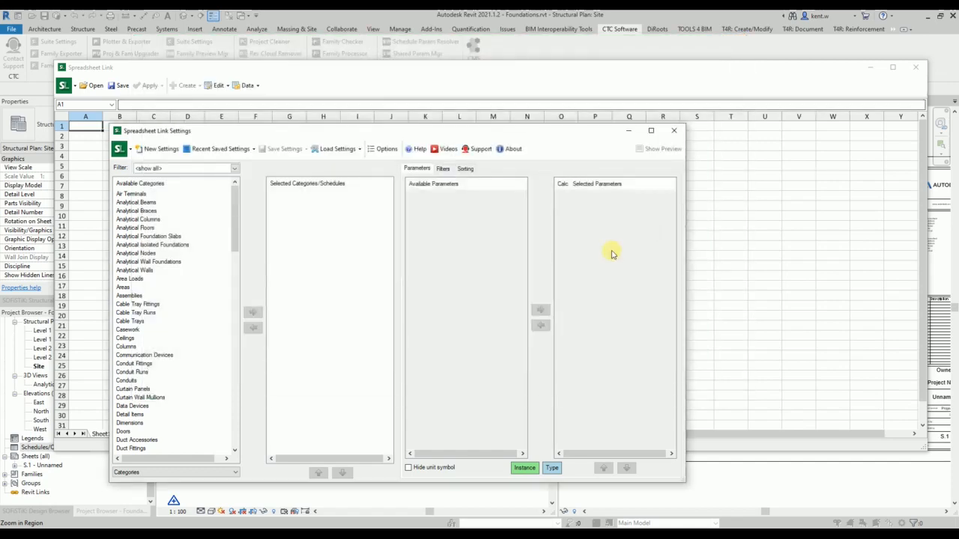
Load the Foundation Layout Table.slsettings file into Spreadsheet Link, overwriting the worksheet of the same category, and show the Structural Foundations sheet
left_click(337, 148)
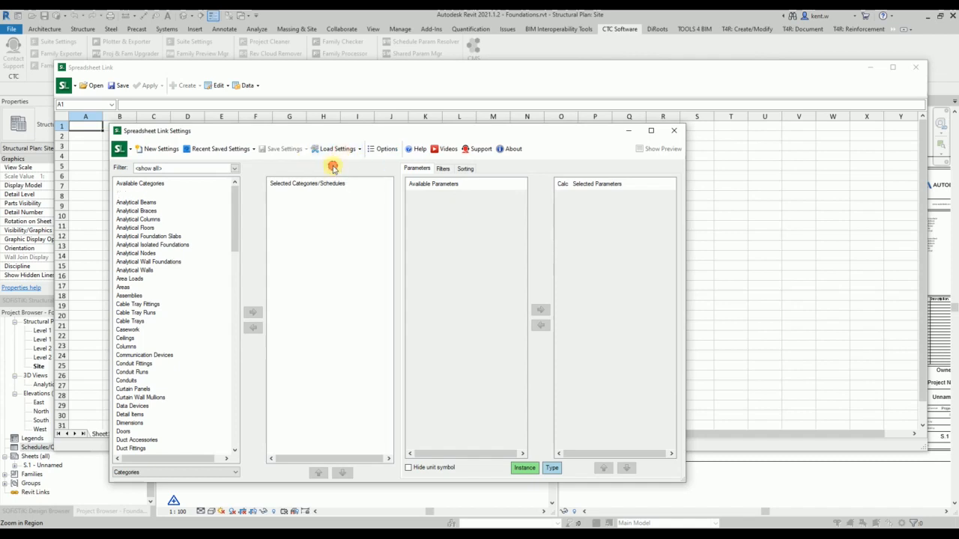
left_click(334, 166)
left_click(251, 232)
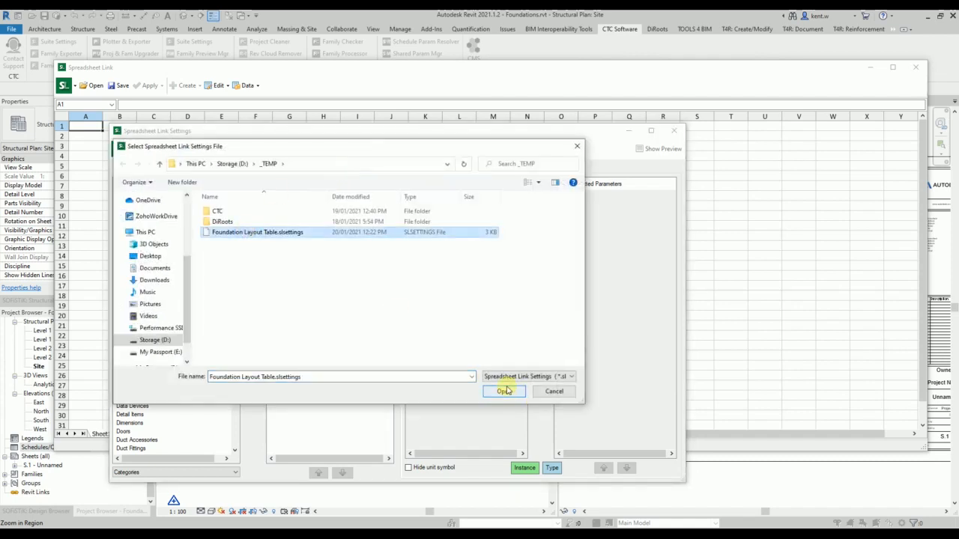
left_click(505, 390)
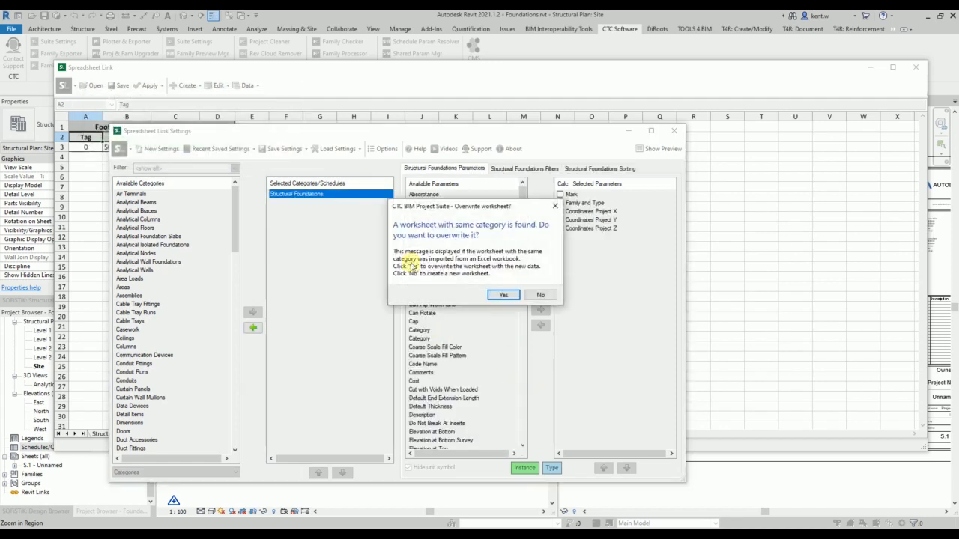
left_click(505, 296)
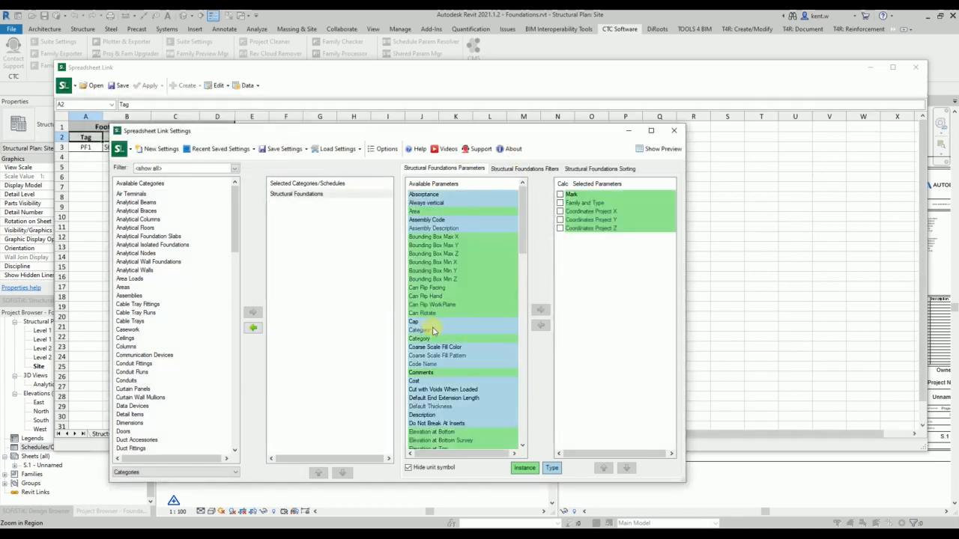
left_click(357, 78)
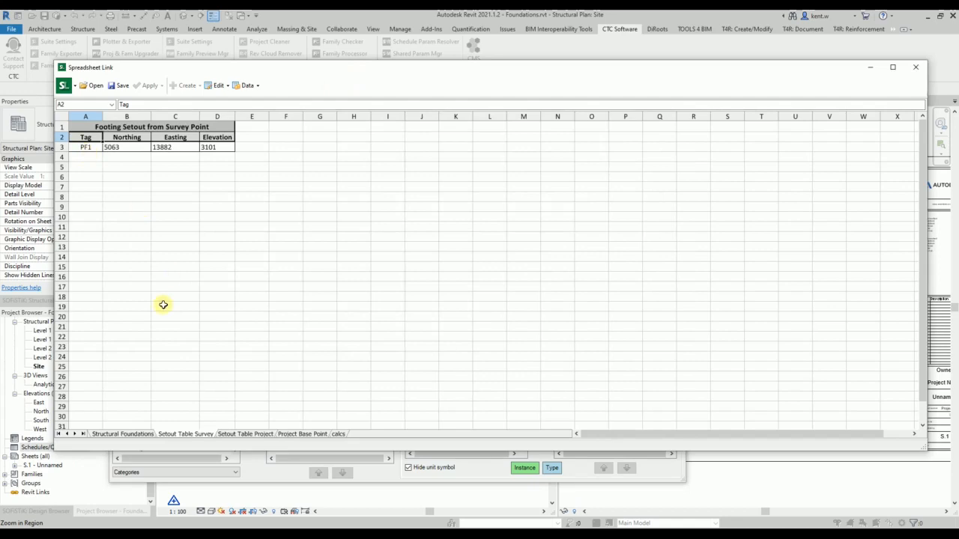
left_click(124, 434)
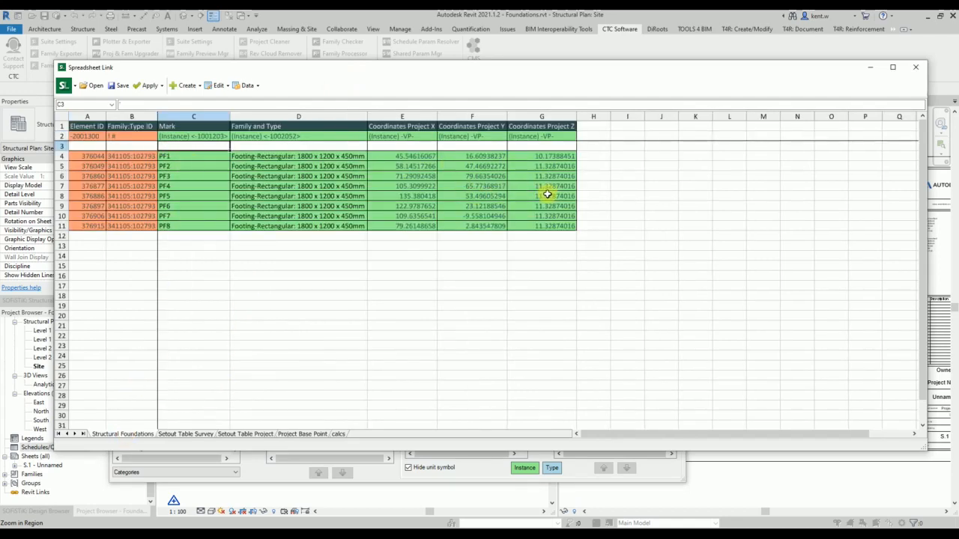
On the Project Base Point sheet, enter Northing 4000.4, Easting 13677.9 and Elev 3453 from the clipboard history
left_click(303, 434)
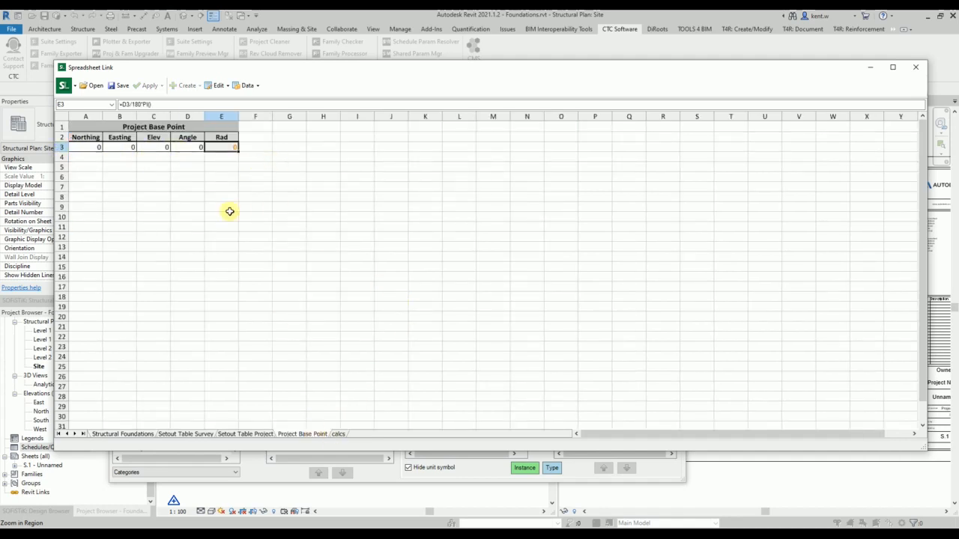
left_click(86, 147)
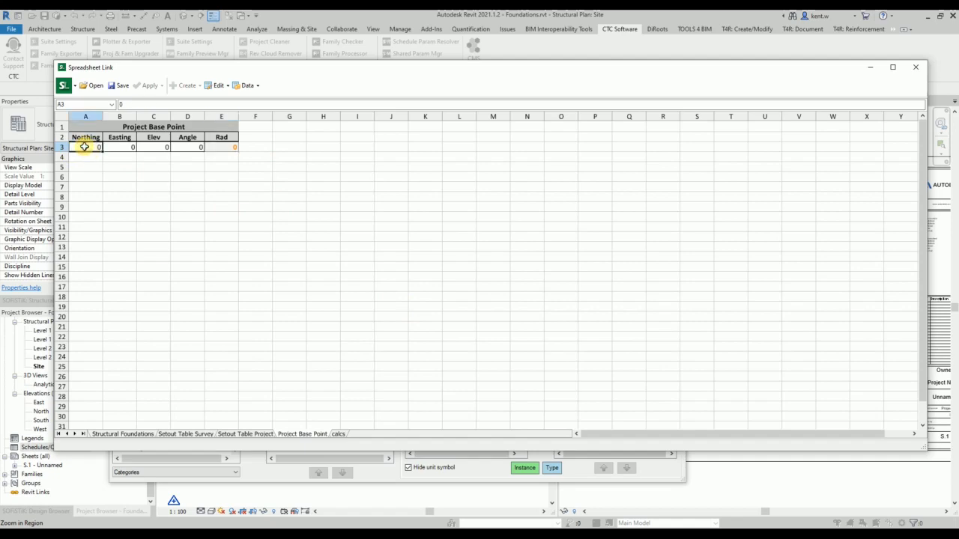
key("ctrl+grave")
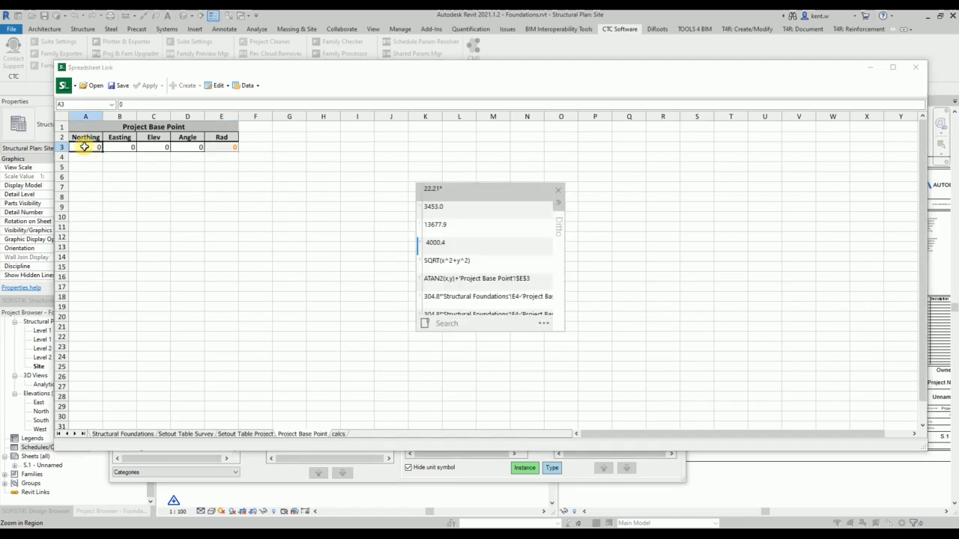
left_click(434, 245)
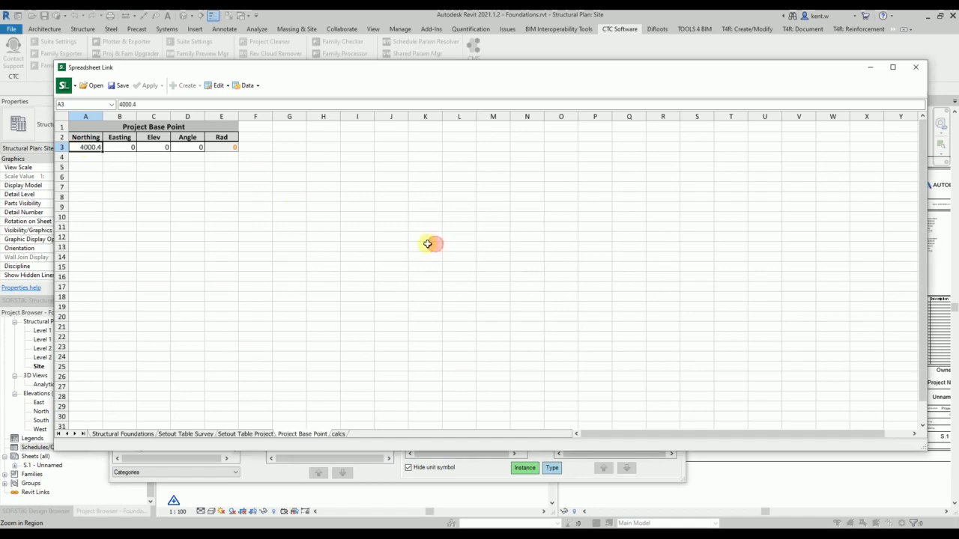
left_click(128, 147)
key("ctrl+grave")
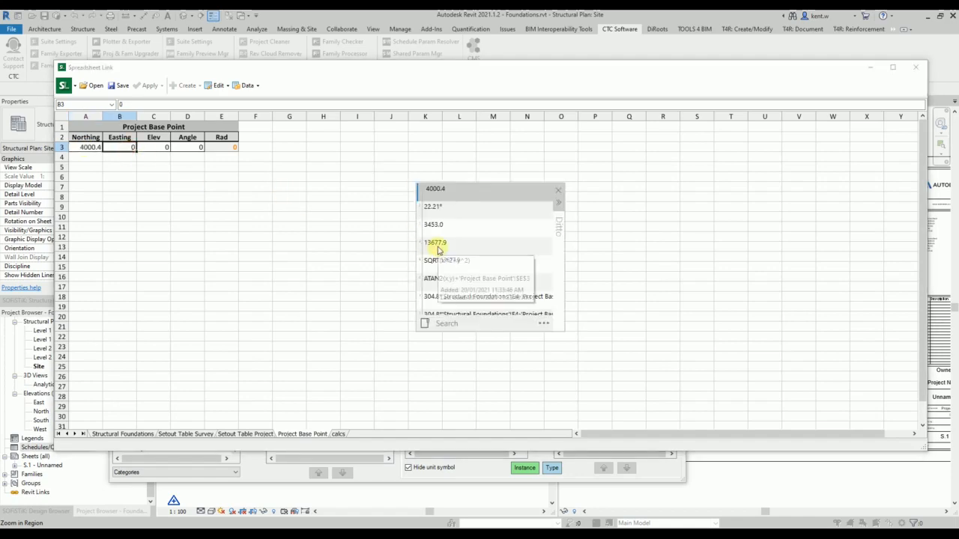
left_click(436, 244)
left_click(157, 147)
key("ctrl+grave")
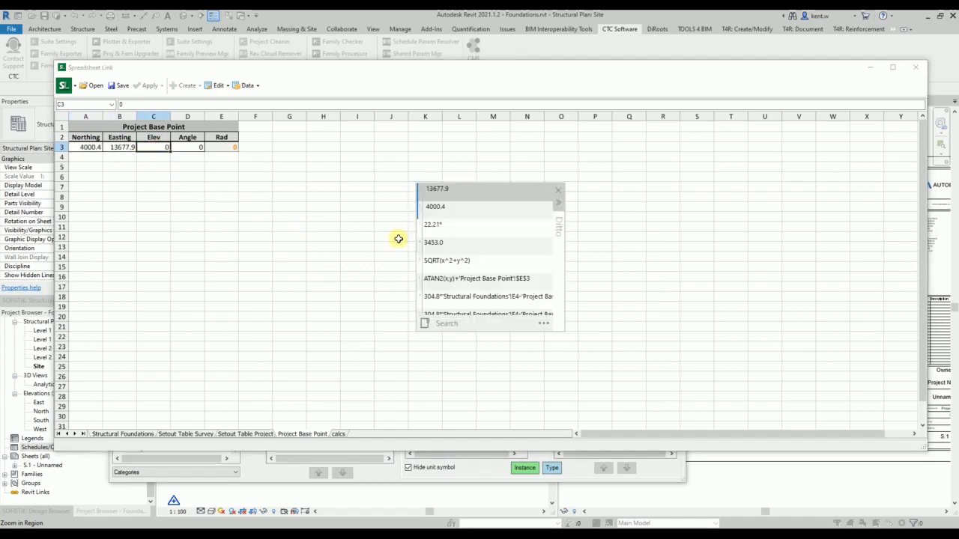
left_click(441, 246)
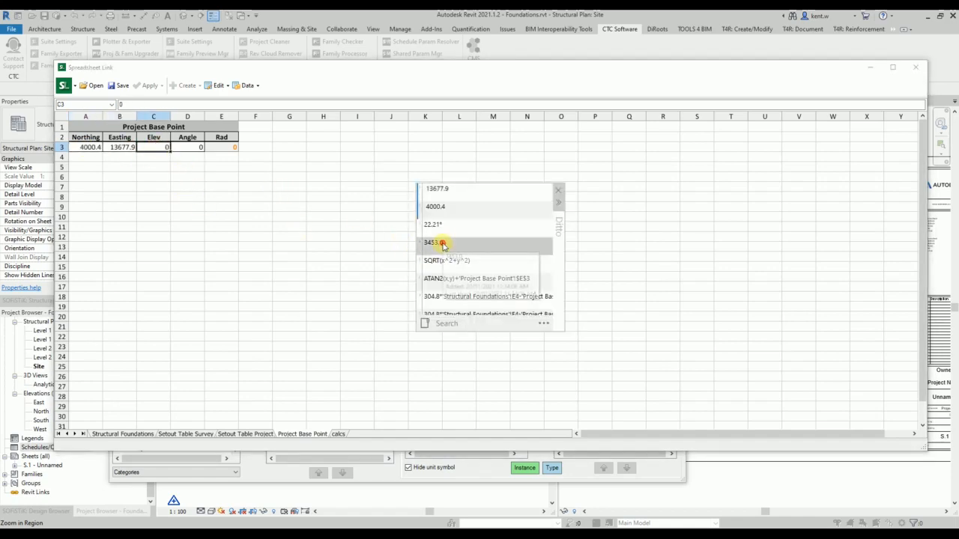
Set the project base point's Angle to 22.21 as a plain number without the degree sign
left_click(195, 149)
key("ctrl+grave")
left_click(436, 247)
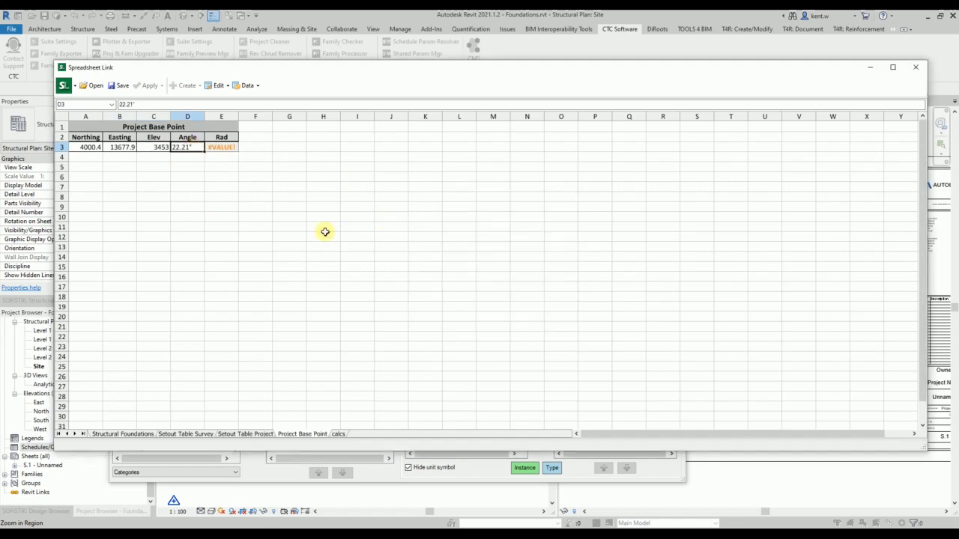
left_click(196, 209)
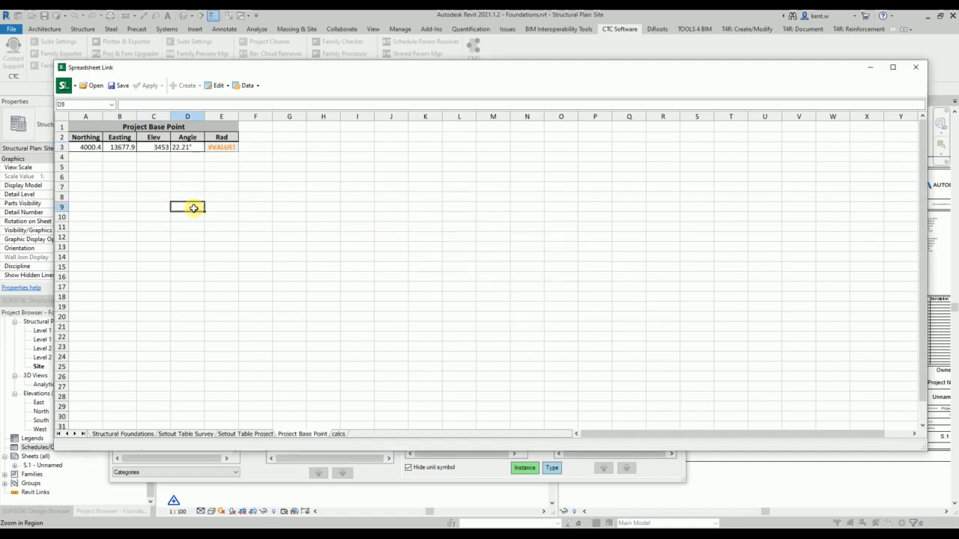
left_click(216, 147)
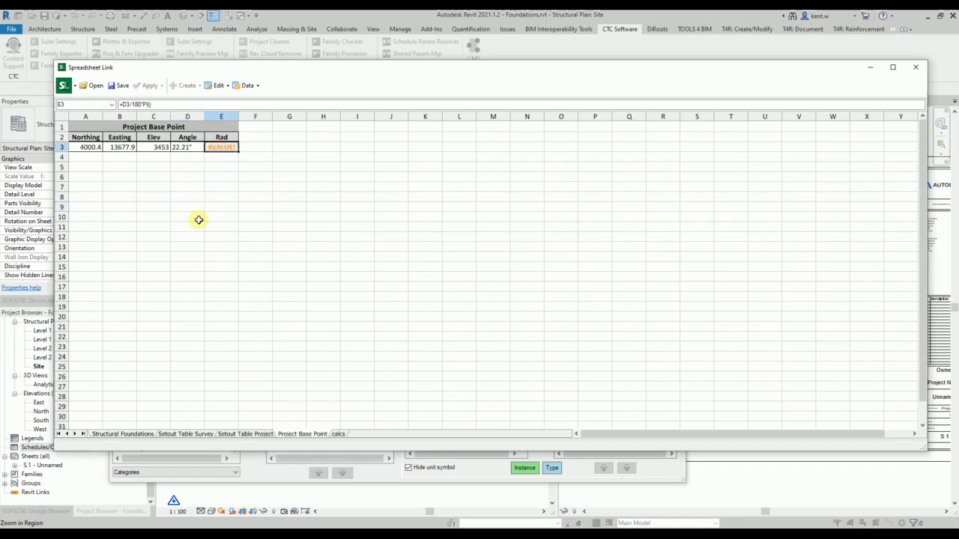
left_click(187, 147)
left_click(145, 104)
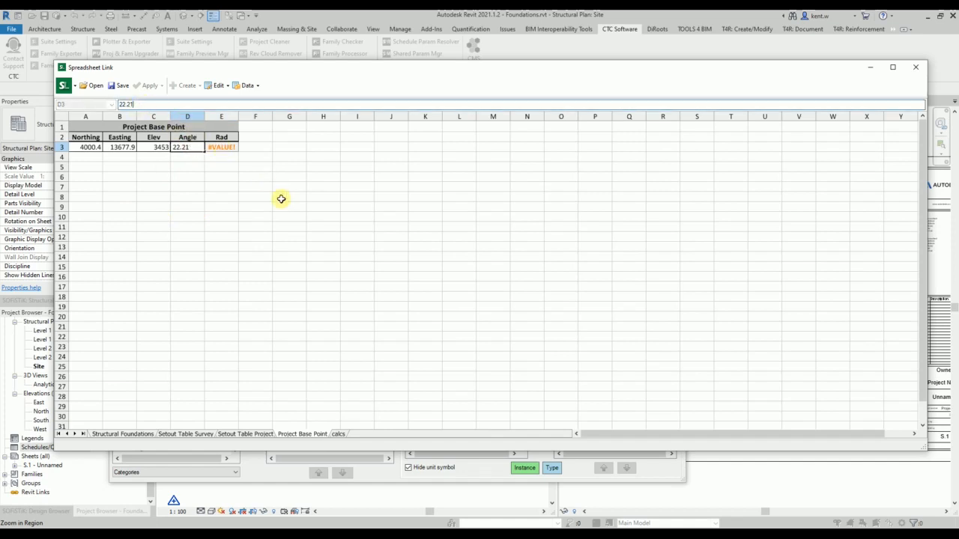
key("Return")
left_click(194, 147)
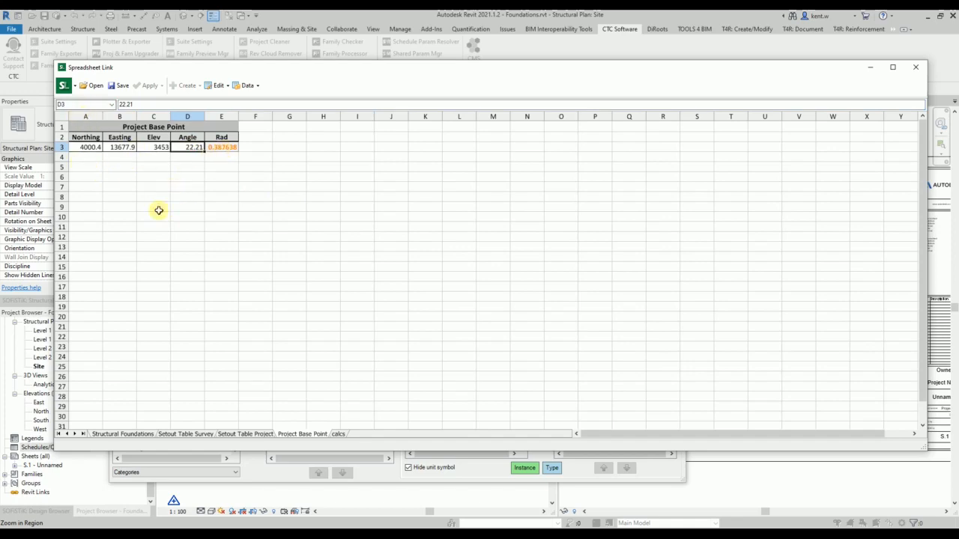
Fill row 3 down to row 10 on the Setout Table Project and Setout Table Survey sheets to cover PF1 to PF8
left_click(257, 435)
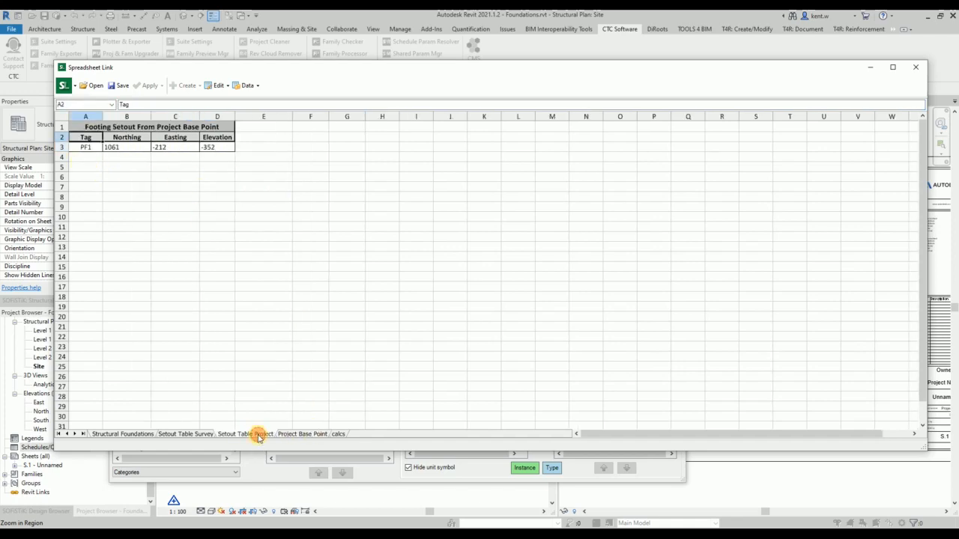
left_click_drag(88, 148, 231, 218)
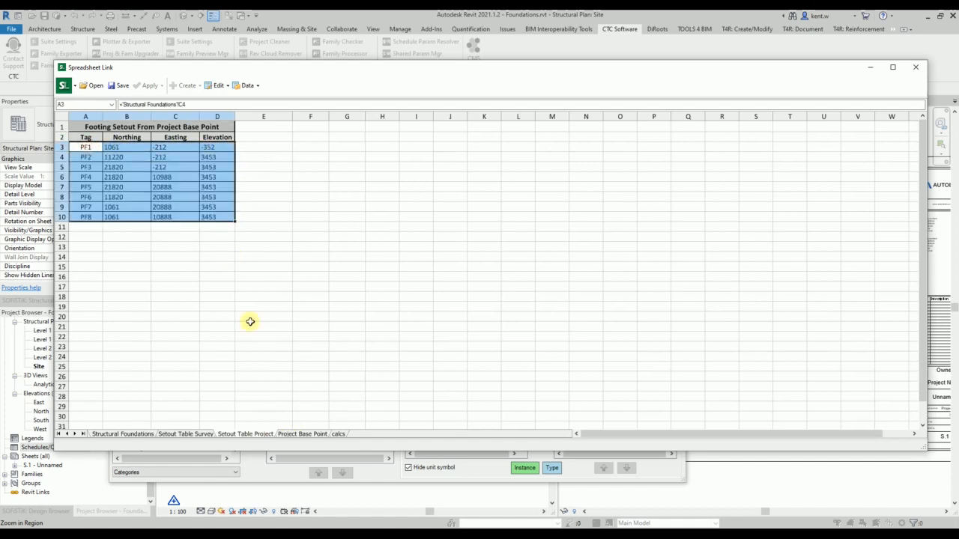
left_click(194, 434)
left_click_drag(86, 147, 235, 220)
left_click(126, 167)
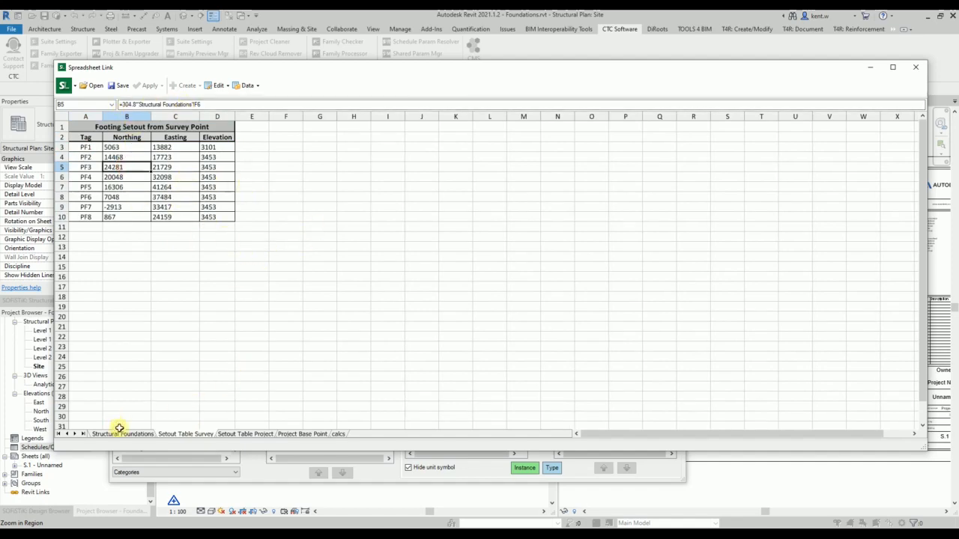
Review the project setout, base point, calcs, survey setout and Structural Foundations sheets in Spreadsheet Link
left_click(241, 434)
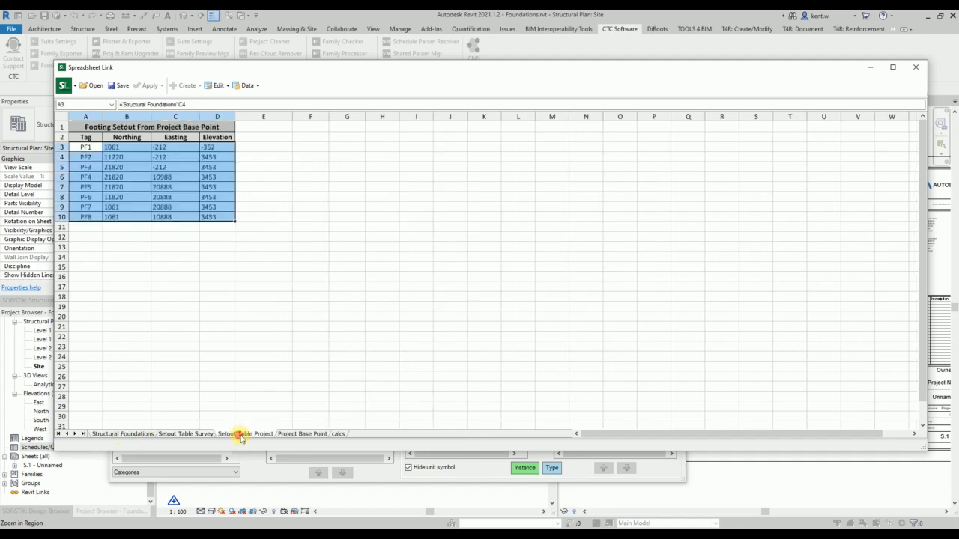
left_click(308, 434)
left_click(338, 434)
left_click(309, 434)
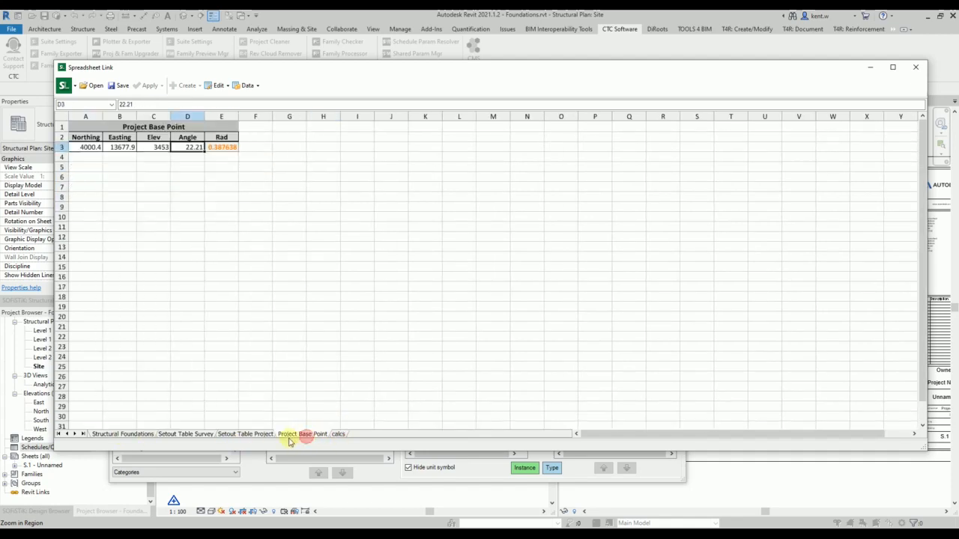
left_click(262, 434)
left_click(196, 434)
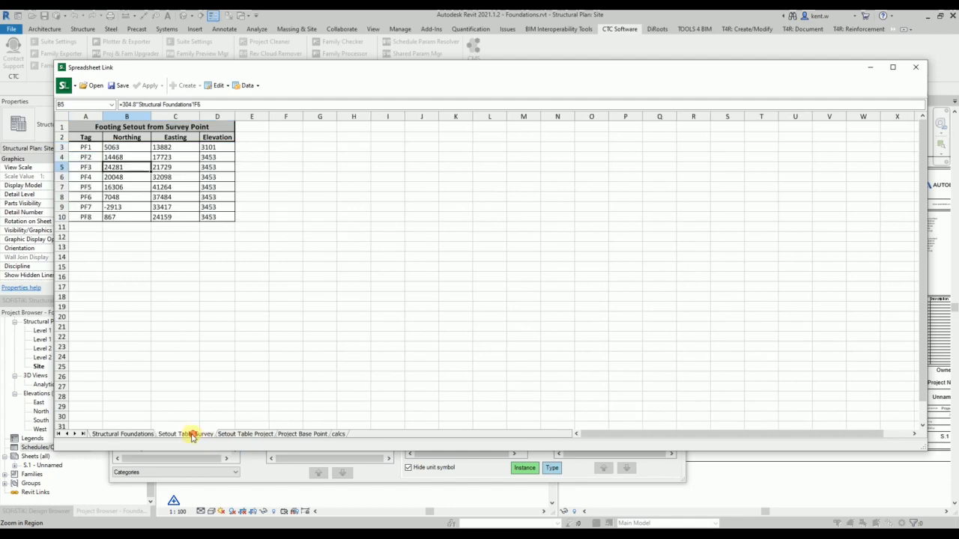
left_click(114, 435)
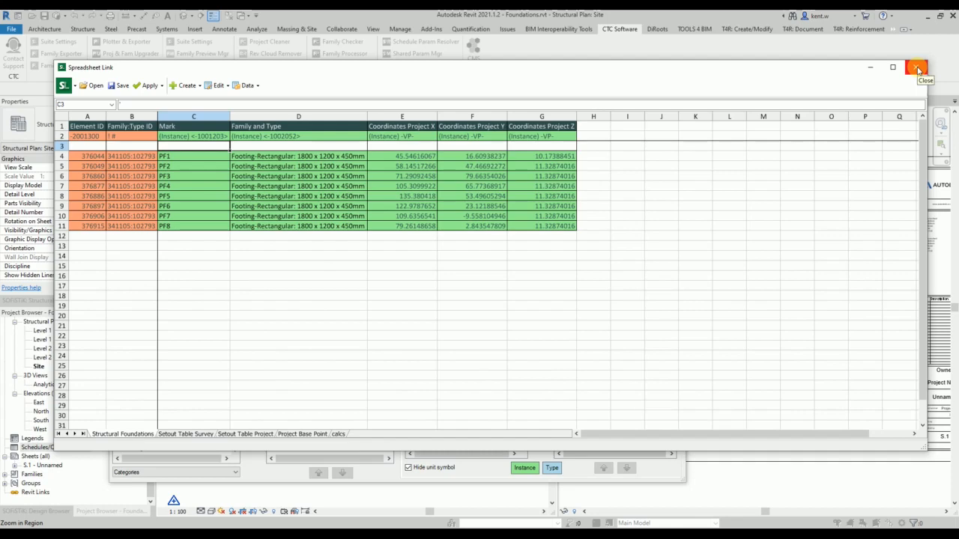
Save the spreadsheet as foundation Layout Table1.xlsx, replacing the existing file, and open it in Excel
left_click(119, 85)
left_click(154, 189)
left_click(449, 328)
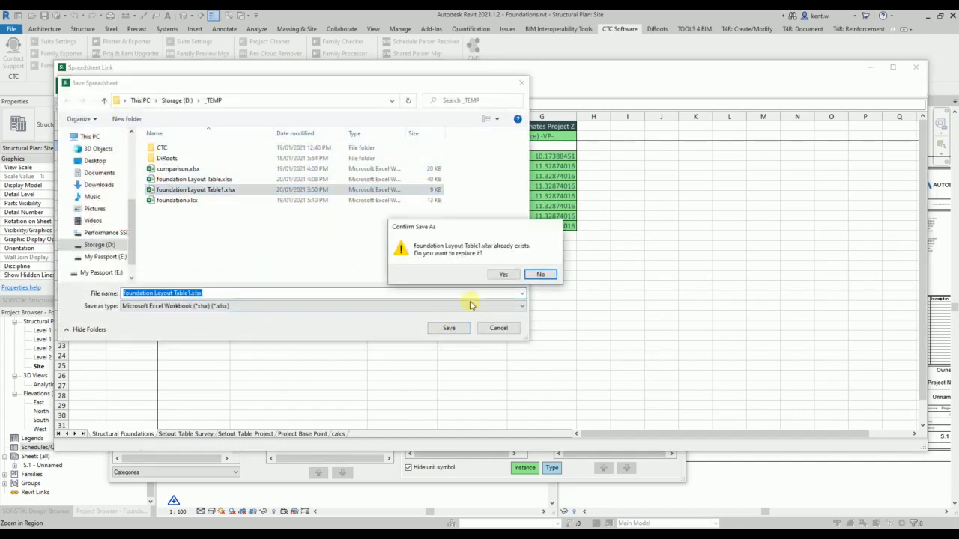
left_click(504, 275)
left_click(500, 286)
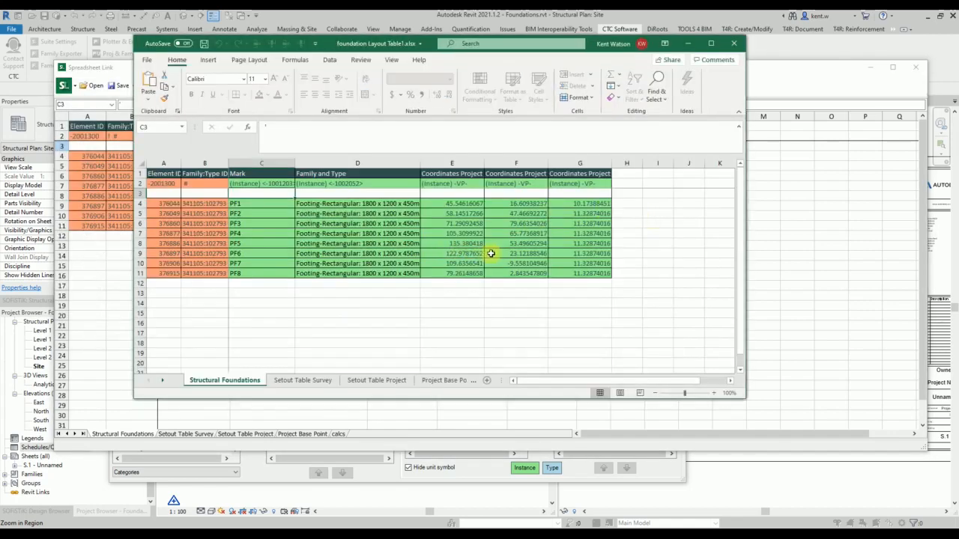
Review the Structural Foundations, Setout Table Survey, Setout Table Project and Project Base Point sheets of the workbook
left_click(438, 244)
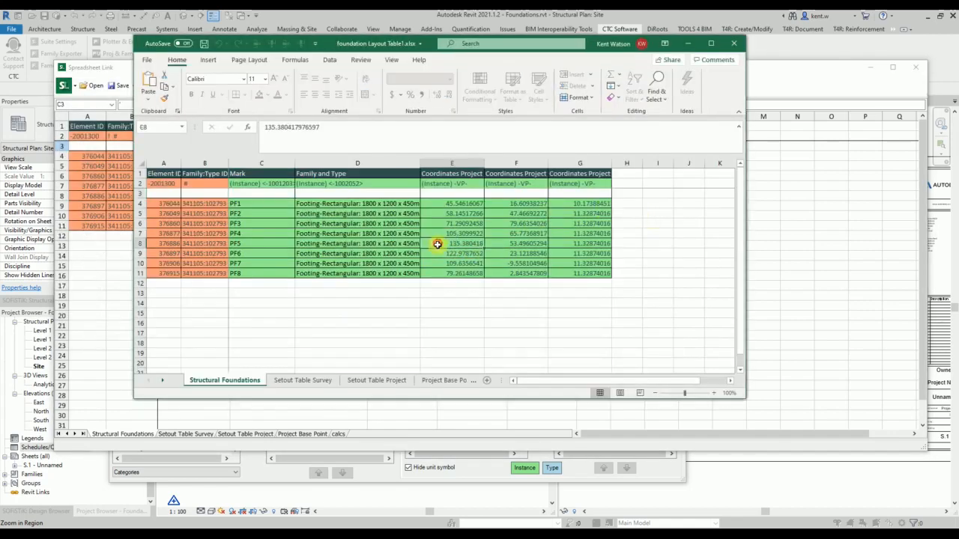
left_click(304, 380)
left_click(377, 380)
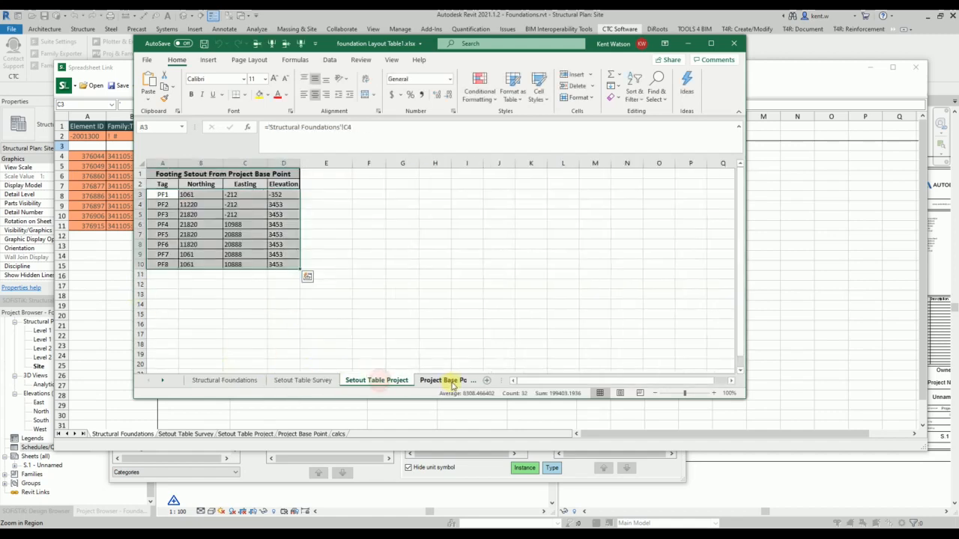
left_click(444, 380)
Close the workbook and Spreadsheet Link without saving the link settings, returning to Revit
left_click(737, 48)
left_click(915, 68)
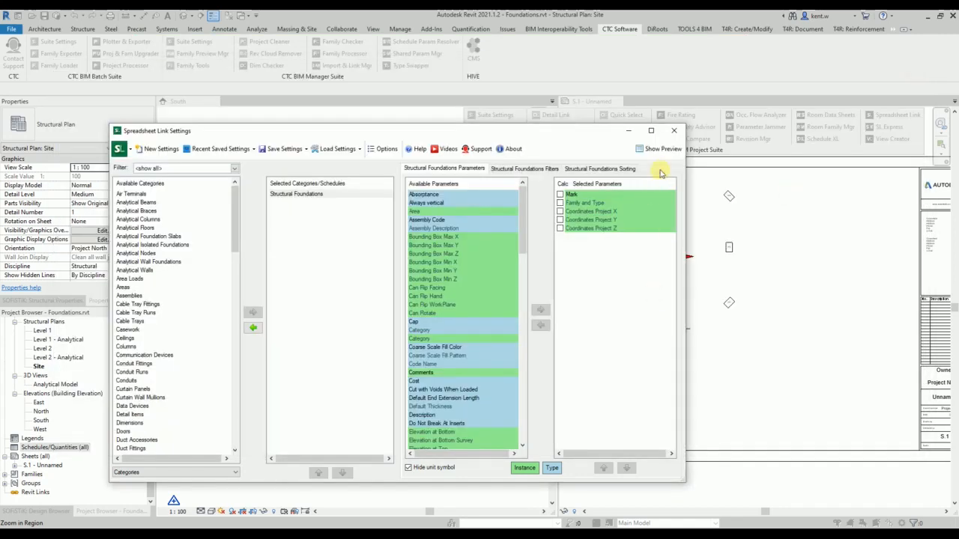
left_click(673, 130)
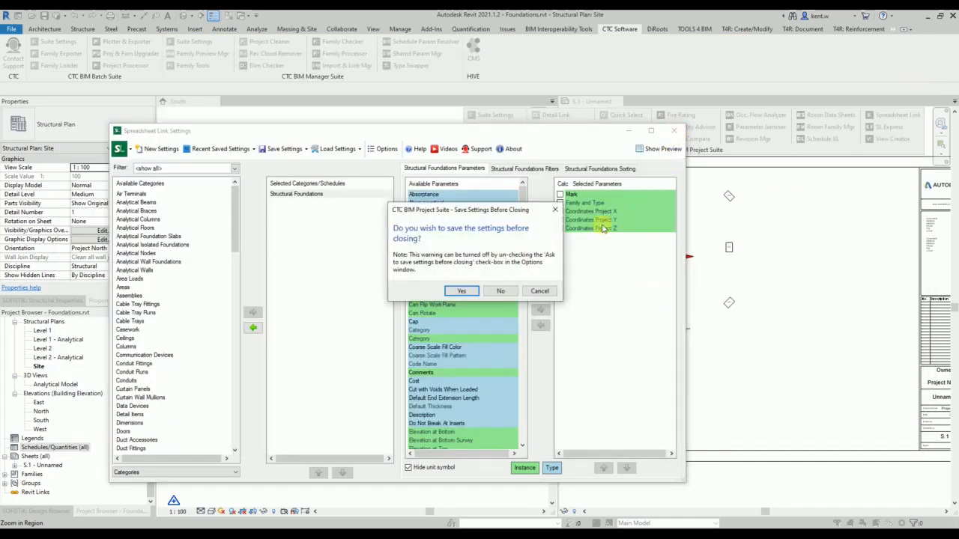
left_click(498, 291)
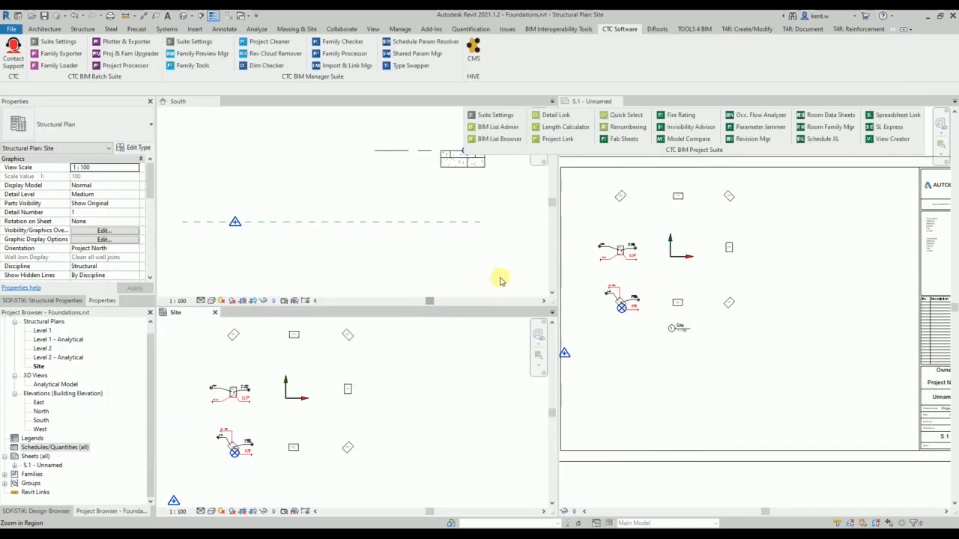
Start adding a spreadsheet link in Schedule XL and load foundation Layout Table1.xlsx
left_click(805, 141)
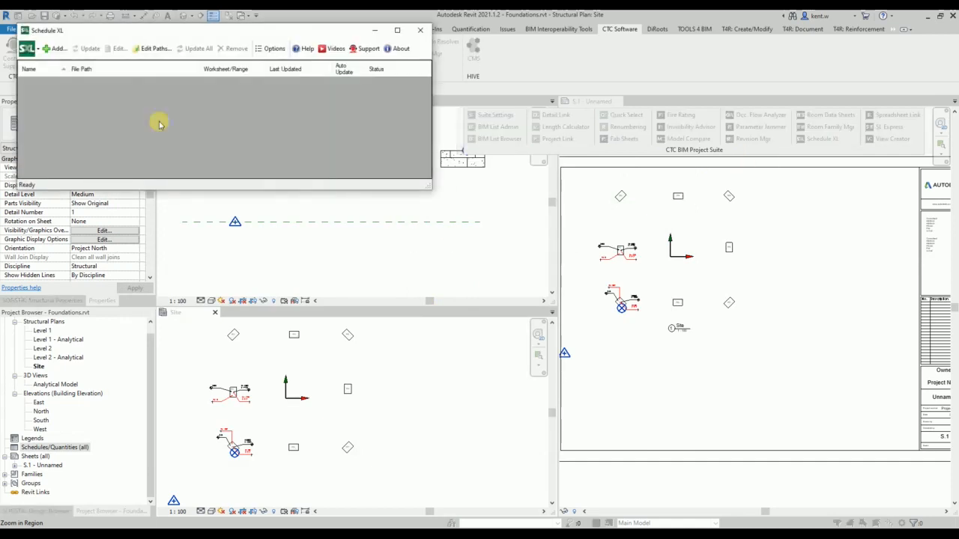
left_click(54, 48)
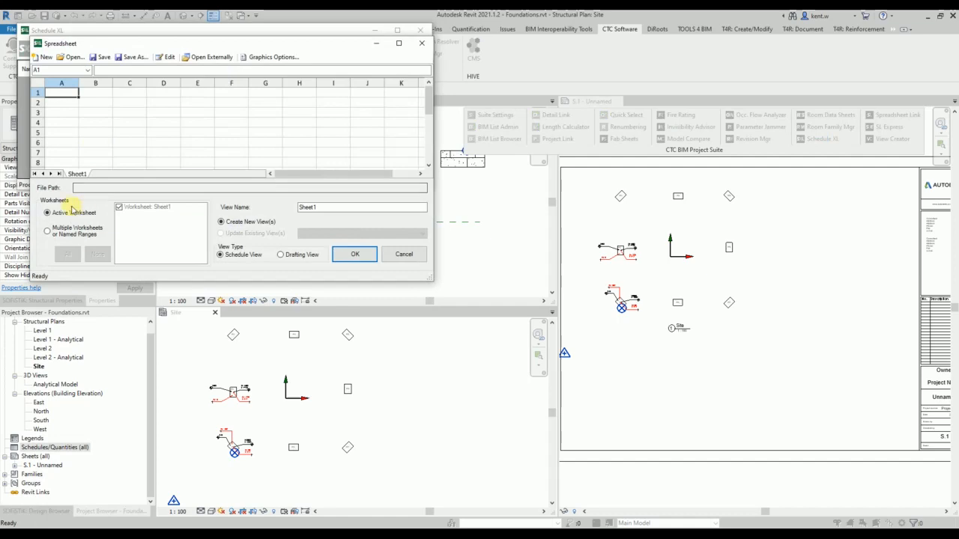
left_click(73, 57)
left_click(155, 166)
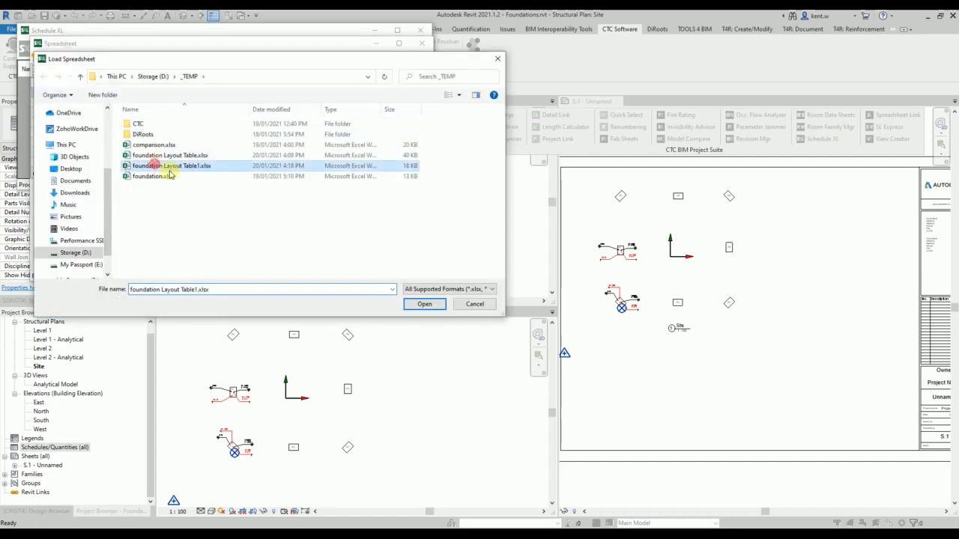
left_click(424, 303)
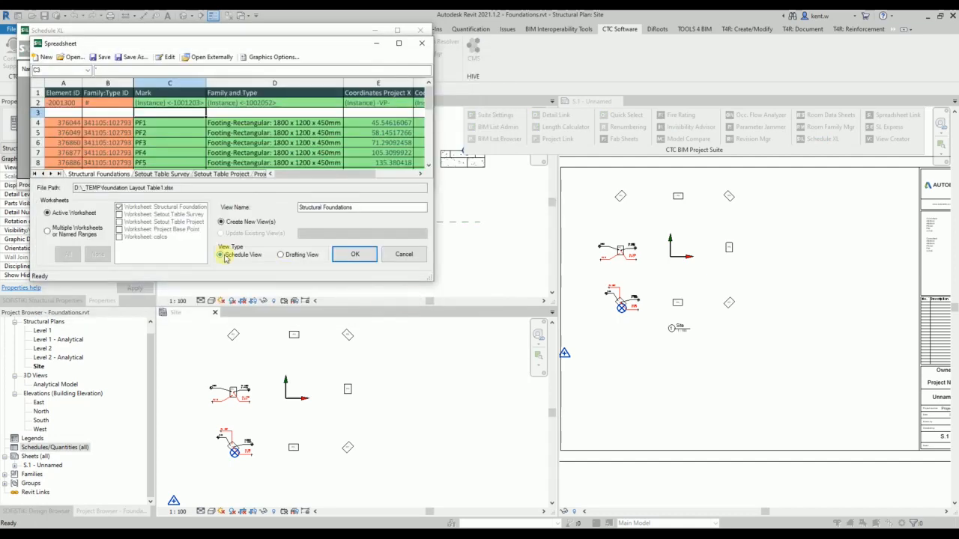
Import the Setout Table Survey and Setout Table Project worksheets as new schedule views and close Schedule XL
left_click(153, 174)
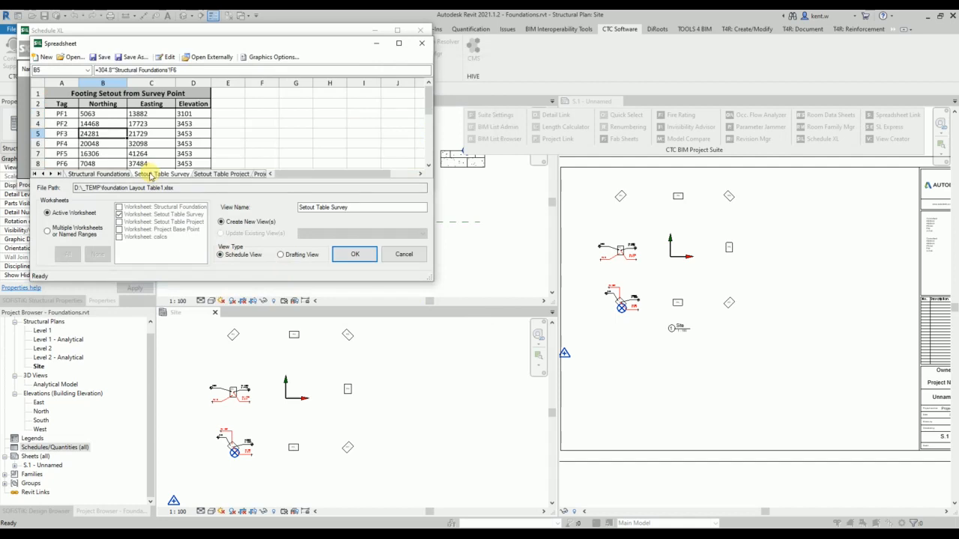
left_click(45, 232)
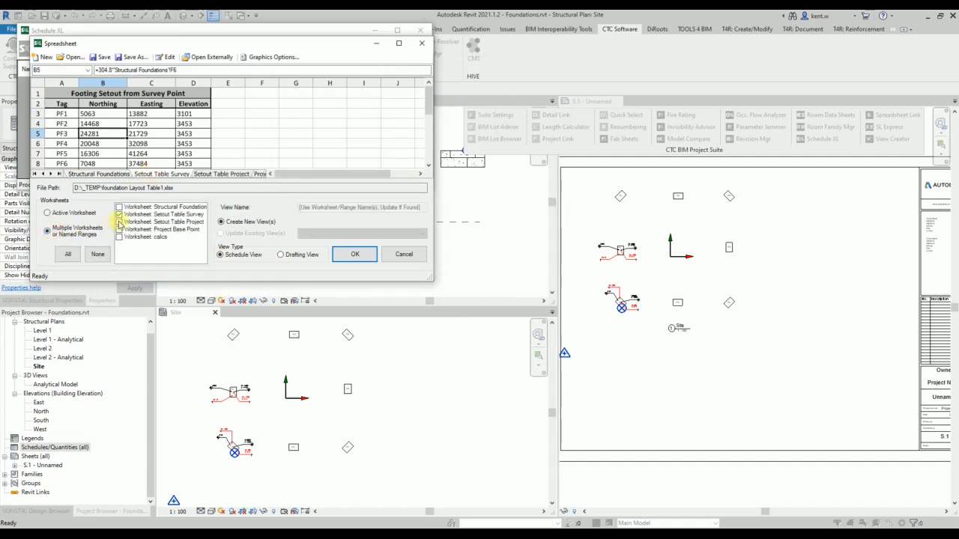
left_click(119, 222)
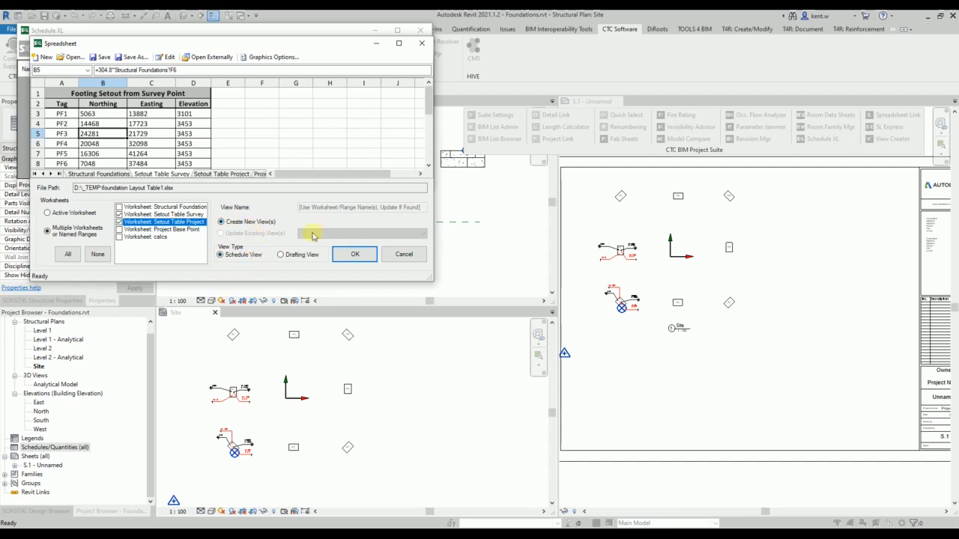
left_click(354, 254)
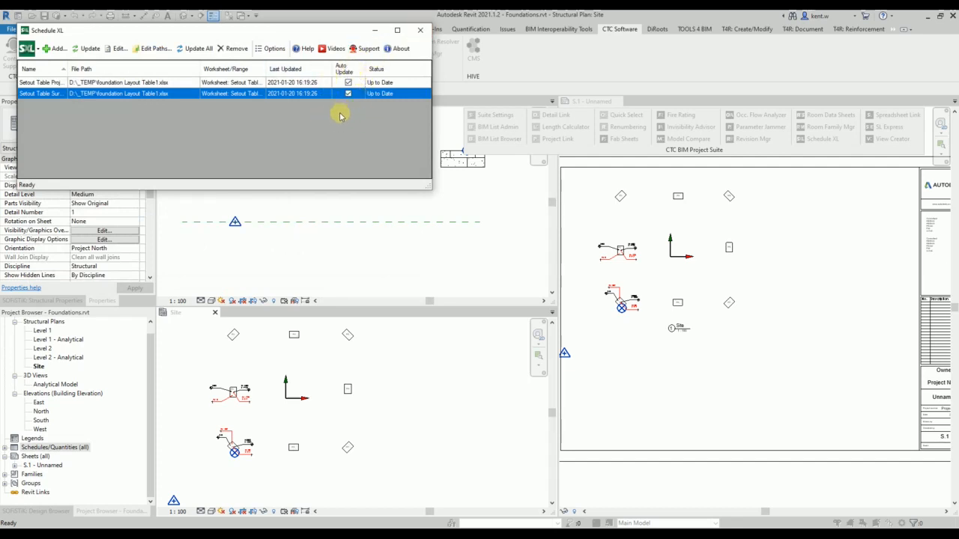
left_click(422, 33)
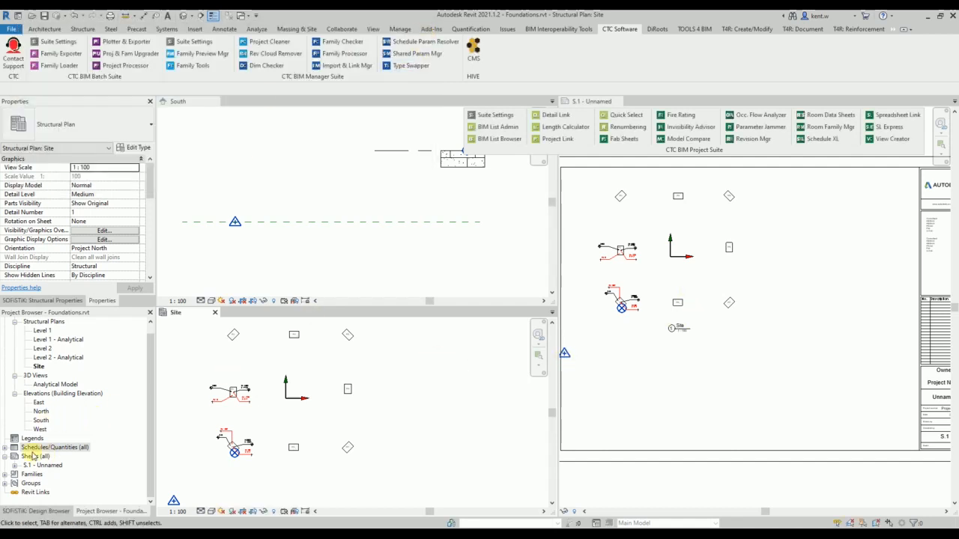
Place the SXL - Setout Table Survey schedule on sheet S.1 beside the upper part of the title block
left_click(13, 448)
left_click(5, 447)
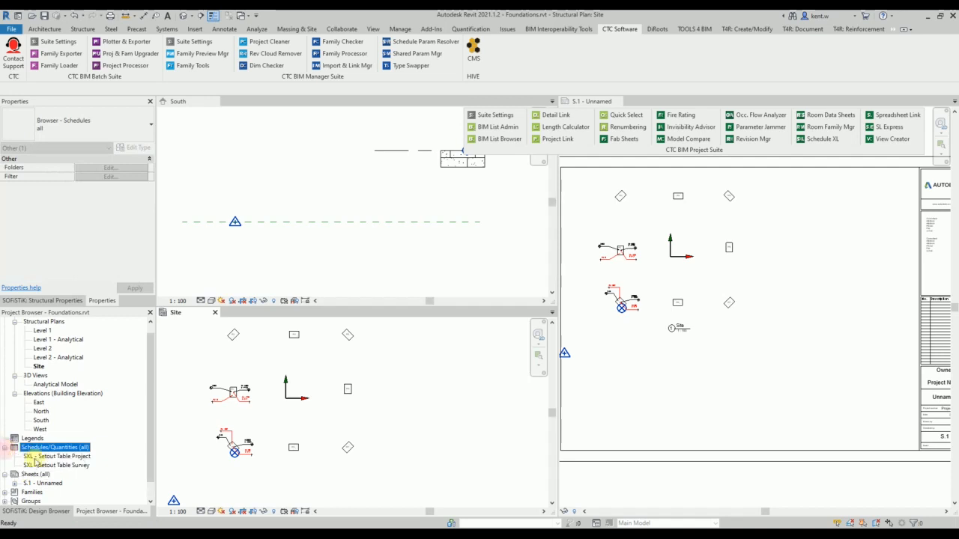
left_click(47, 456)
left_click(719, 336)
middle_click_drag(720, 336, 586, 347)
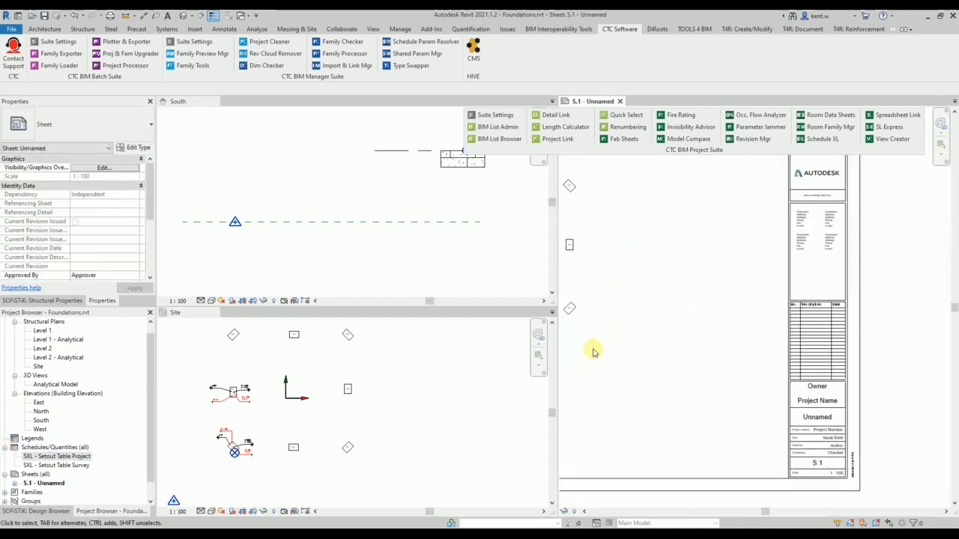
left_click(60, 465)
left_click_drag(64, 467, 707, 267)
left_click(706, 267)
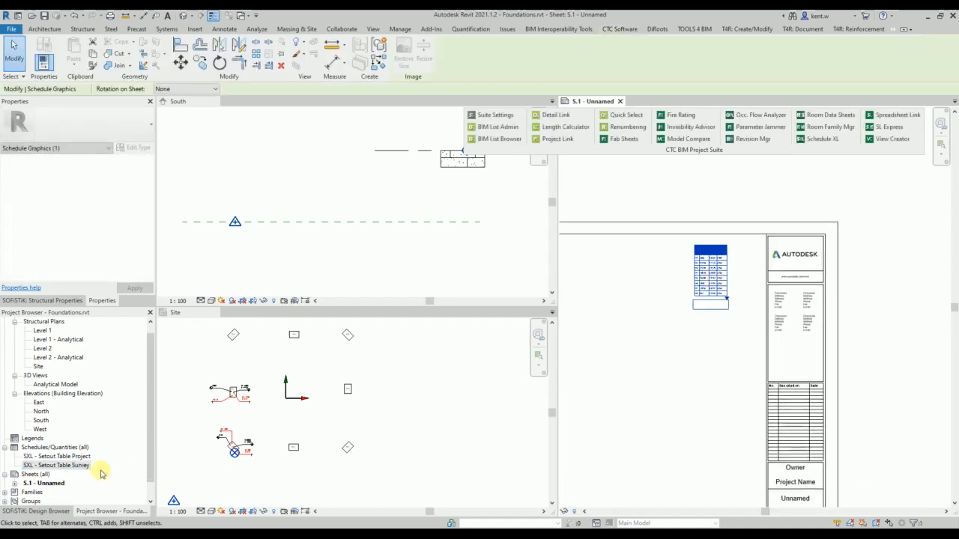
Place the SXL - Setout Table Project schedule on sheet S.1 directly below the survey schedule
left_click_drag(66, 457, 712, 339)
left_click(708, 343)
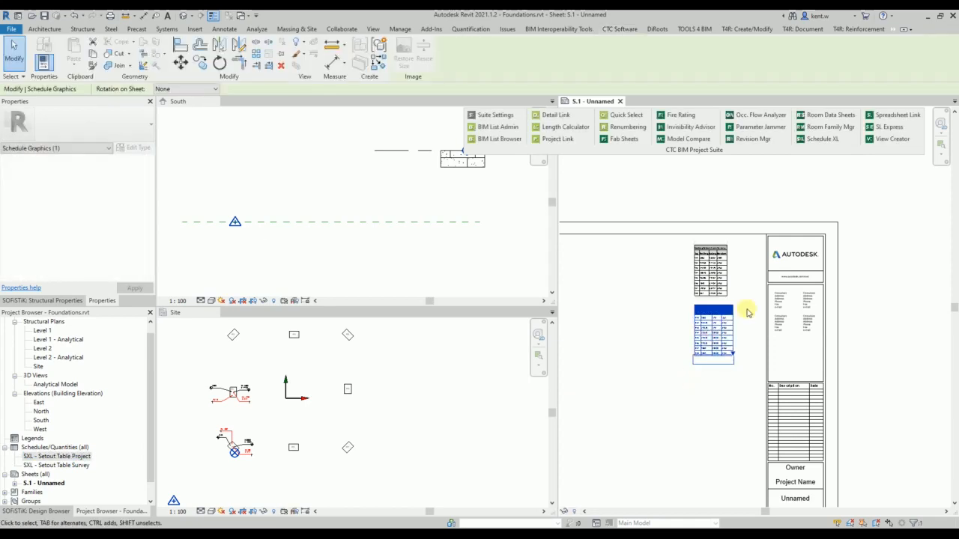
scroll(731, 347, "up", 3)
left_click(732, 345)
scroll(749, 319, "down", 2)
middle_click_drag(736, 273, 756, 353)
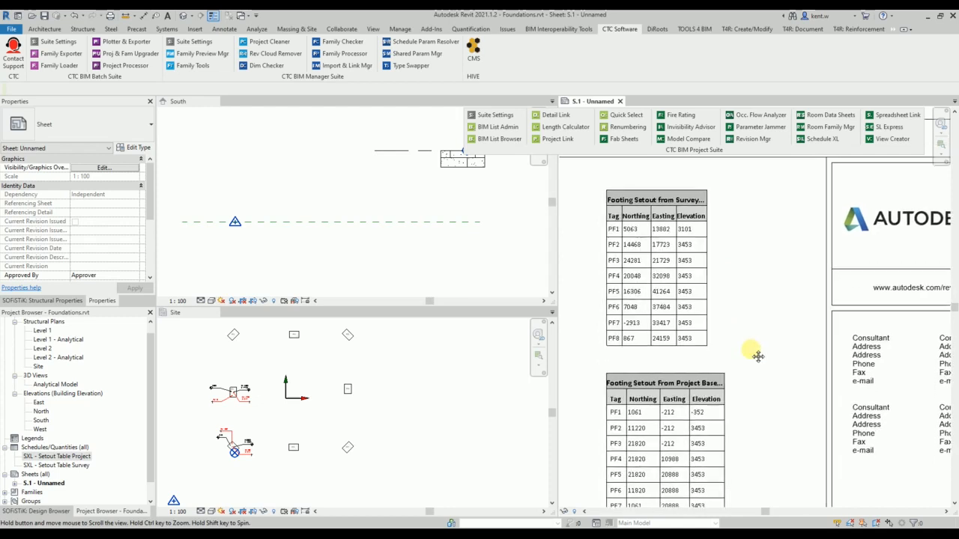
Widen the survey setout schedule on the sheet so its full title fits and roughly matches the project table's width
left_click(708, 348)
left_click_drag(709, 361, 724, 365)
left_click(555, 288)
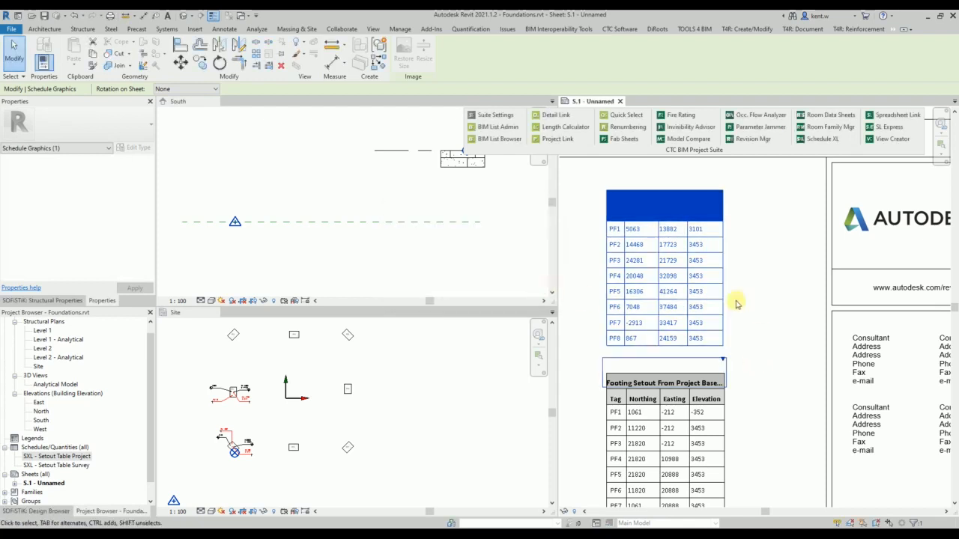
scroll(750, 295, "down", 3)
left_click(753, 295)
scroll(707, 334, "up", 2)
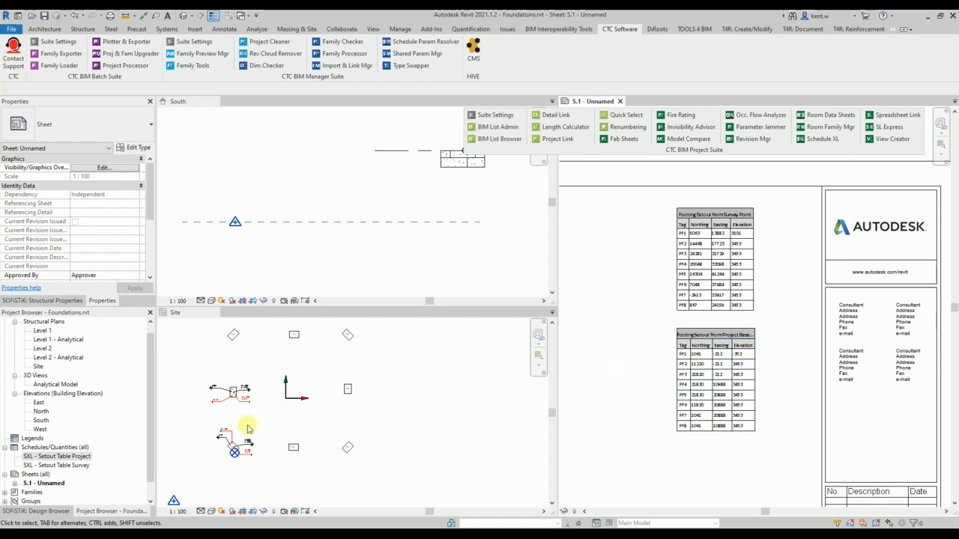
Compare footing PF1's survey coordinates and elevation in the Site plan with its row in the survey setout table
scroll(208, 464, "up", 5)
scroll(683, 246, "up", 2)
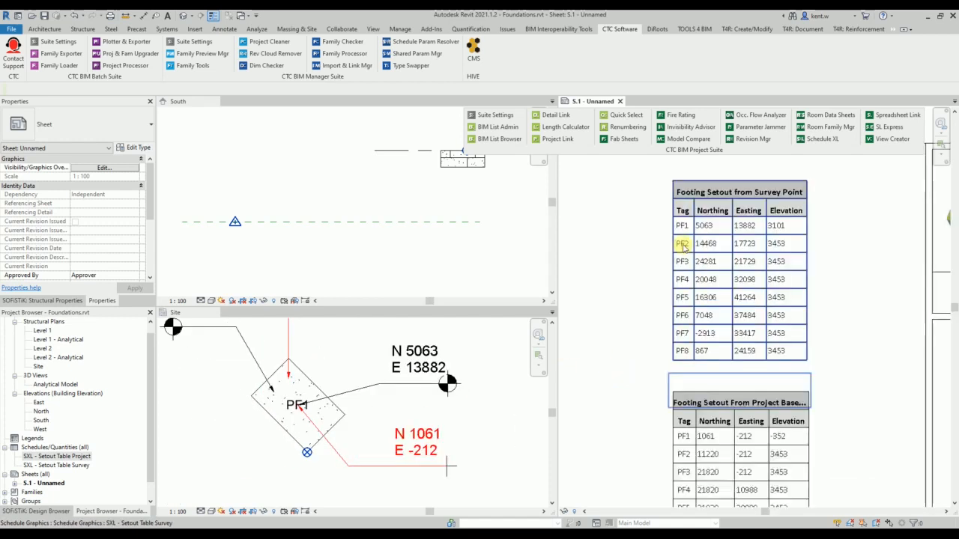
scroll(683, 246, "up", 1)
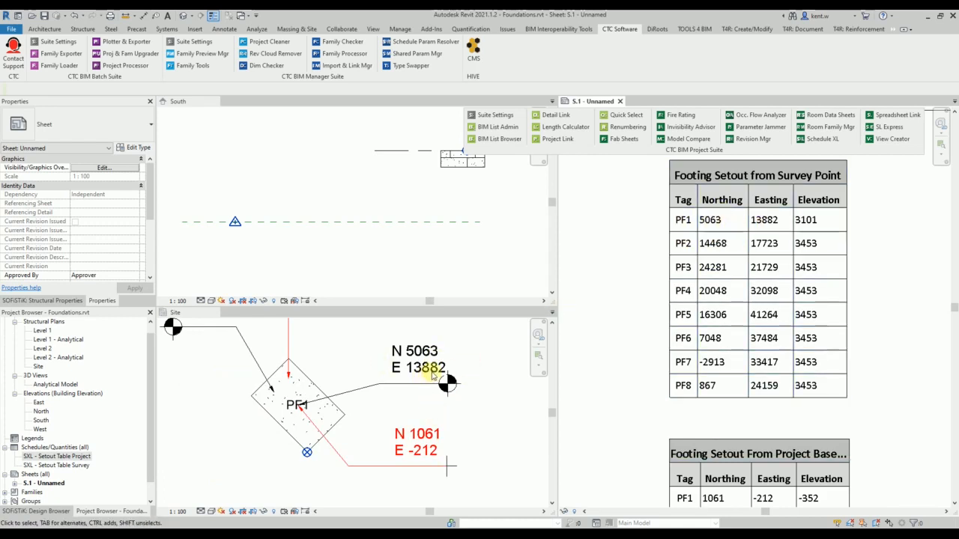
left_click(389, 395)
scroll(403, 422, "down", 1)
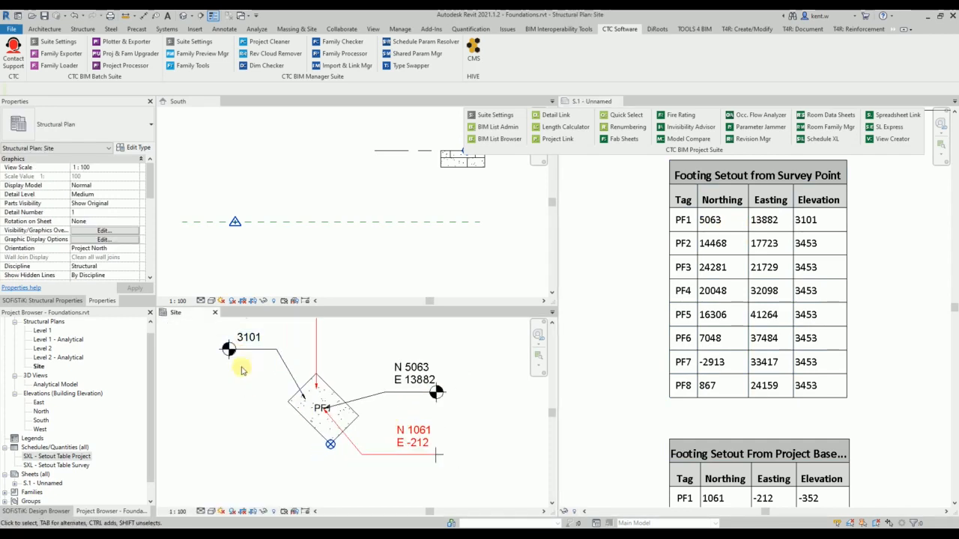
middle_click_drag(464, 464, 433, 433)
Compare footing PF1's project coordinates and elevation in the Site plan with its row in the project setout table
left_click(673, 444)
middle_click_drag(692, 429, 698, 339)
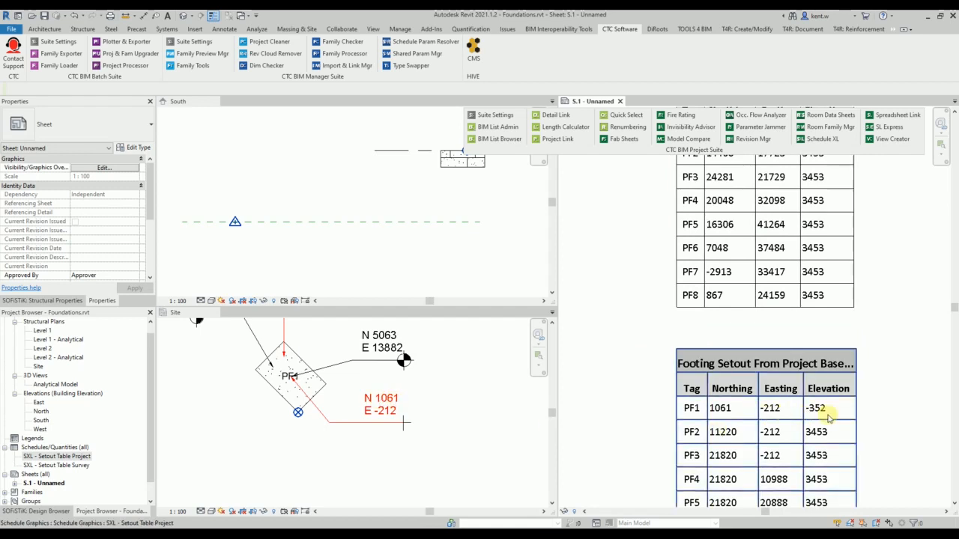
left_click(348, 414)
scroll(320, 429, "down", 2)
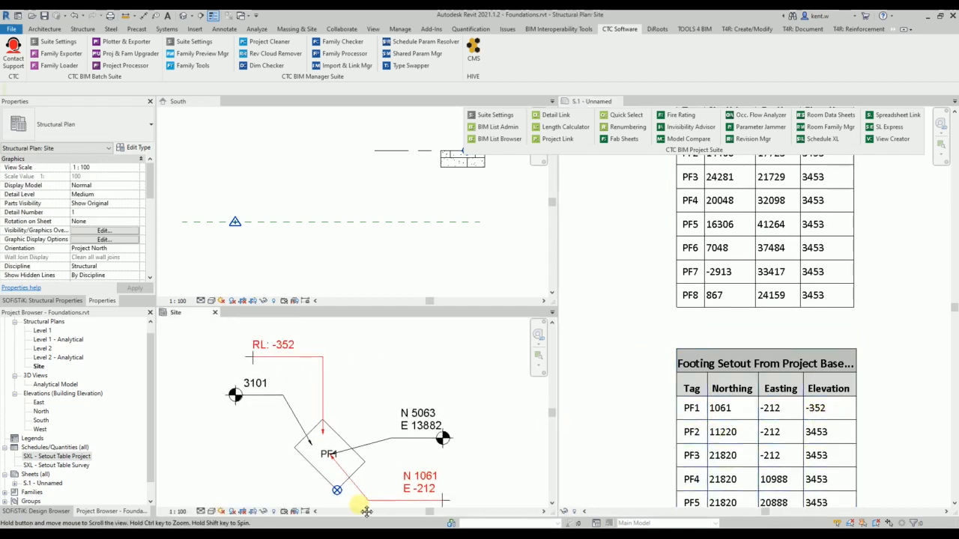
Check footing PF2's project coordinates and elevation in the Site plan against its row in the project setout table
scroll(308, 361, "down", 2)
middle_click_drag(323, 362, 313, 478)
scroll(226, 380, "up", 2)
scroll(225, 381, "up", 2)
middle_click_drag(252, 387, 248, 412)
left_click(651, 298)
mouse_move(644, 293)
middle_mouse_down()
mouse_move(650, 318)
mouse_move(643, 309)
middle_mouse_up()
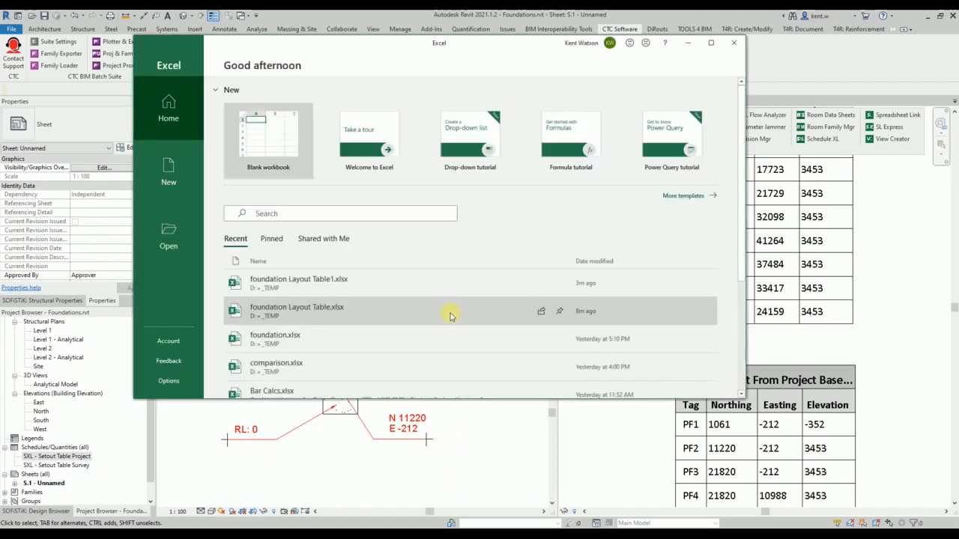
Open foundation Layout Table1.xlsx in Excel and make the Project Base Point reference absolute ($C$3) in Setout Table Project cell D3
left_click(306, 279)
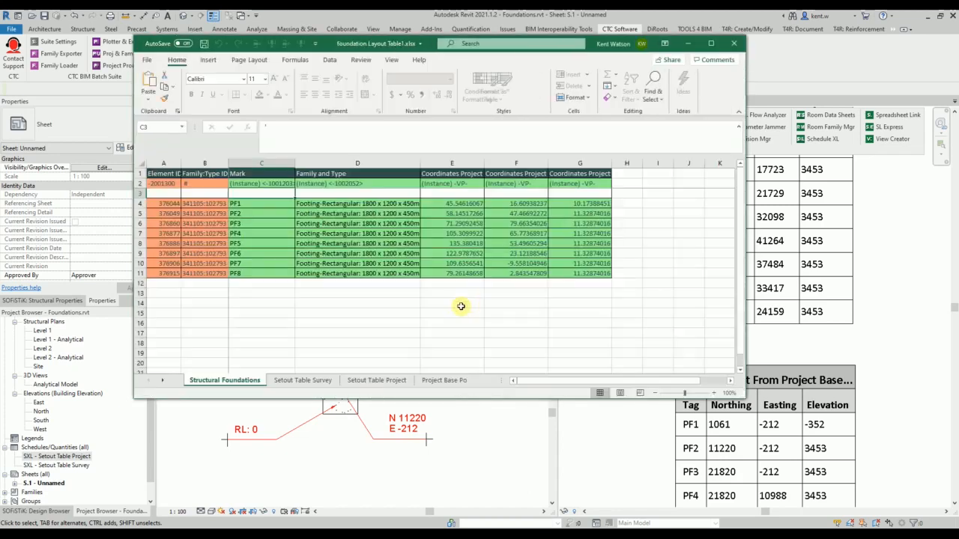
left_click(389, 382)
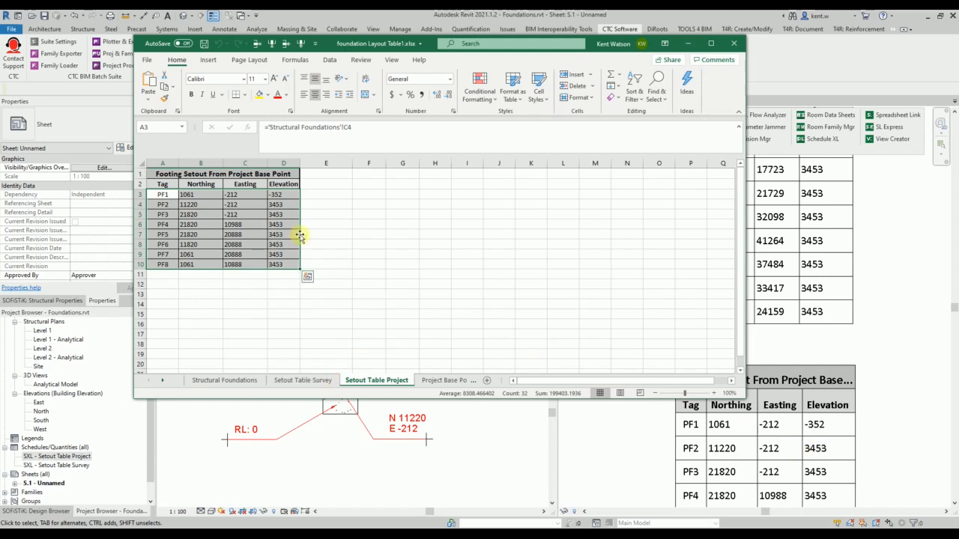
left_click(282, 195)
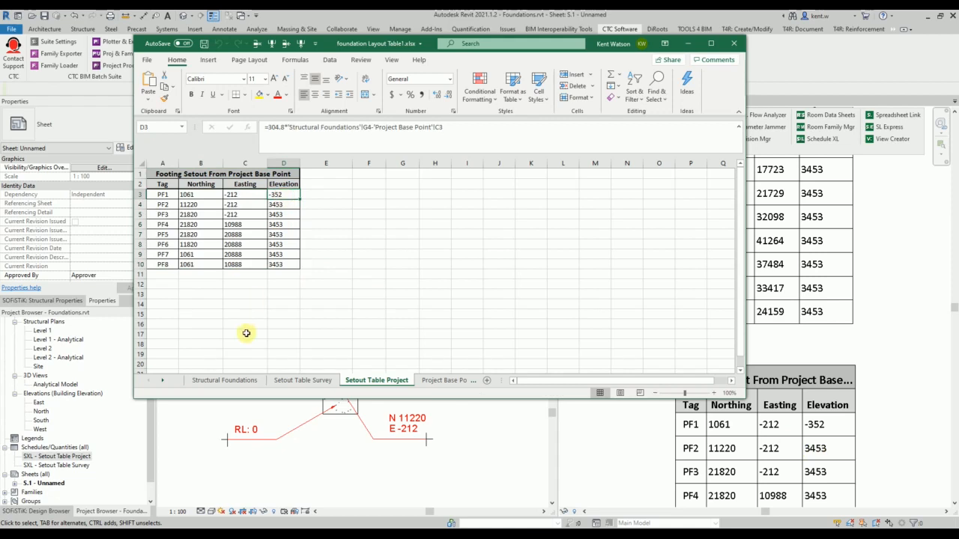
double_click(439, 127)
key("F4")
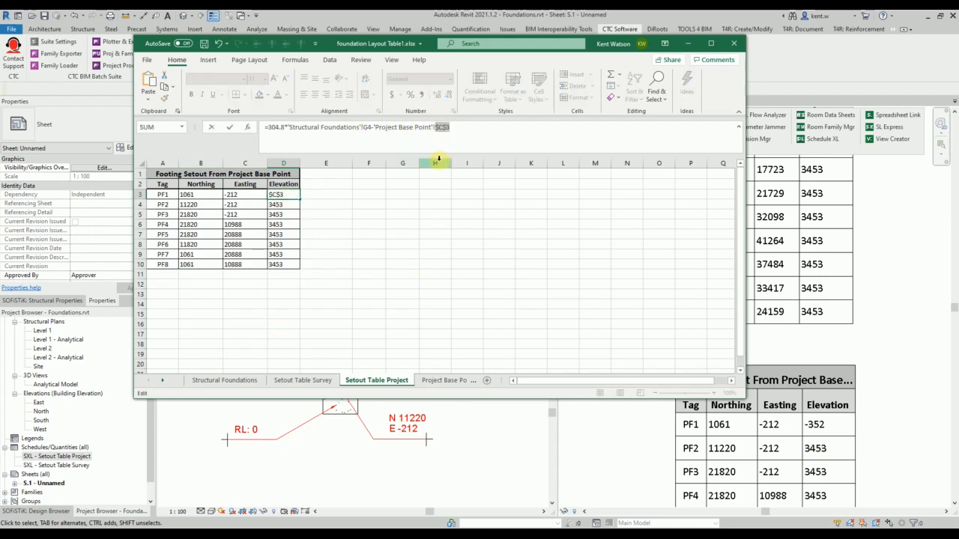
key("Return")
Format the Elevation cells D3:D10 as Number with no decimal places
left_click_drag(288, 195, 284, 265)
left_click(450, 78)
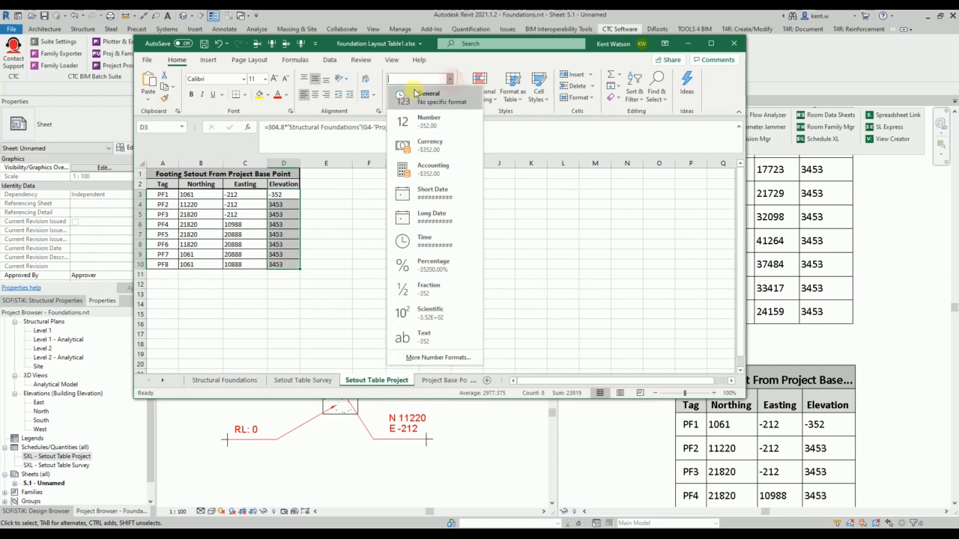
left_click(428, 121)
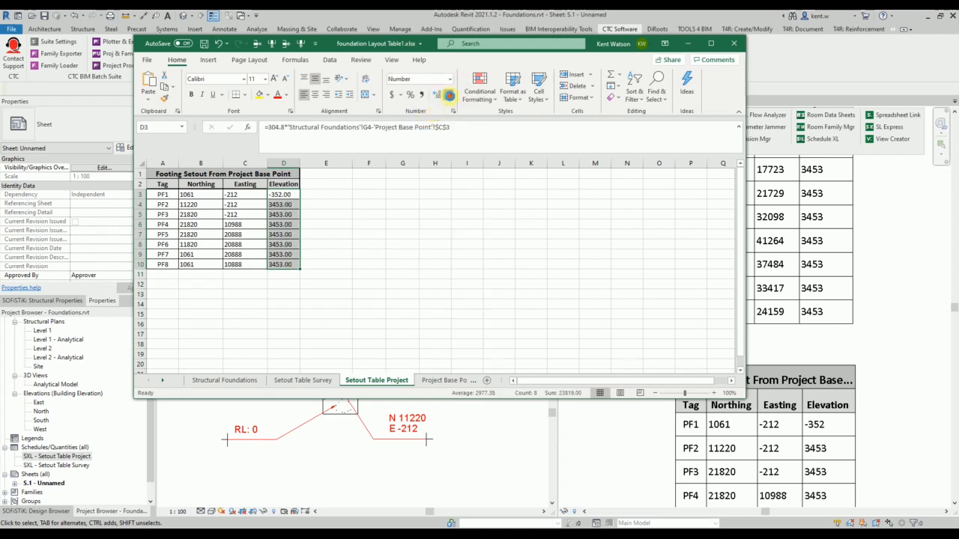
left_click(448, 95)
left_click(448, 95)
Fill the corrected Elevation formula from D3 down to D10 for footings PF1 to PF8
left_click(287, 196)
left_click_drag(288, 194, 288, 260)
key("ctrl+d")
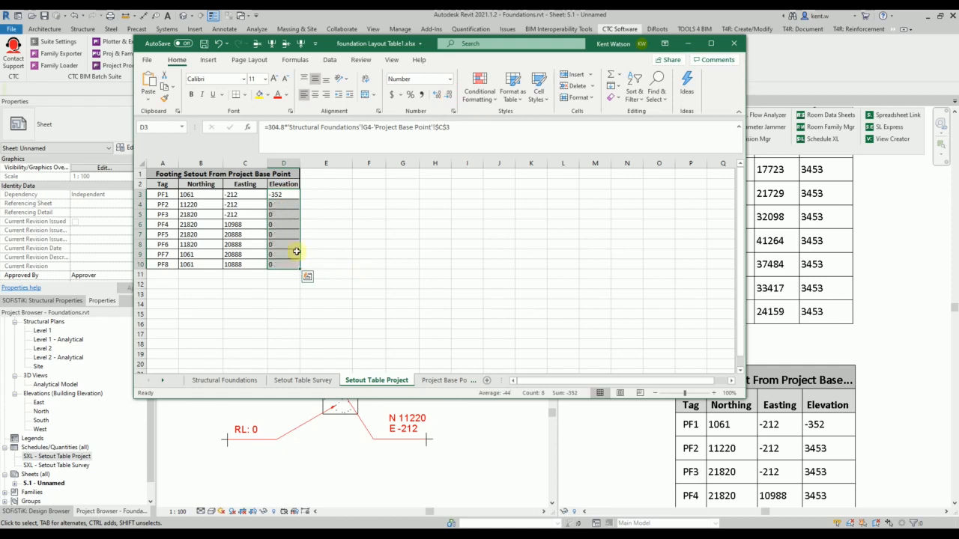
left_click(284, 314)
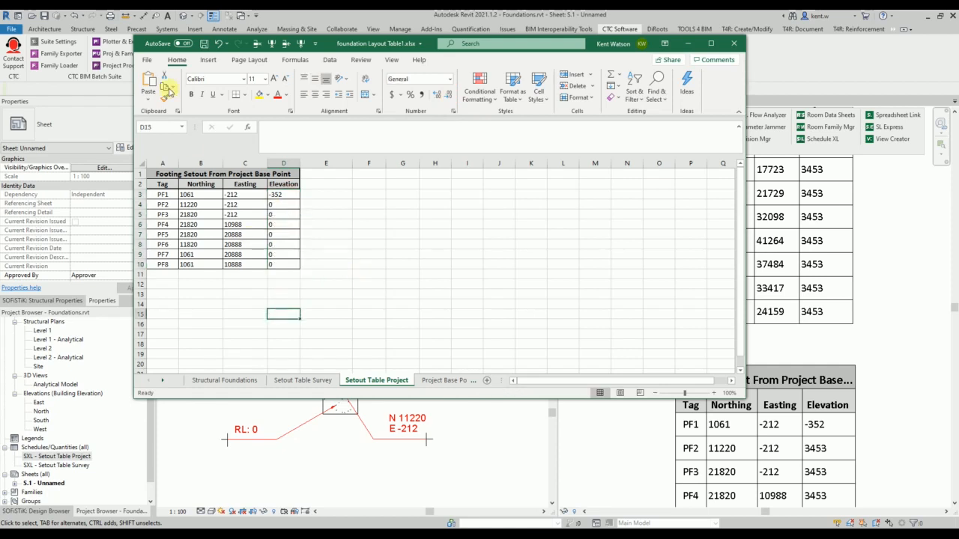
Save and close the corrected workbook, switch back to Revit, and update all linked setout schedules with Schedule XL
left_click(200, 43)
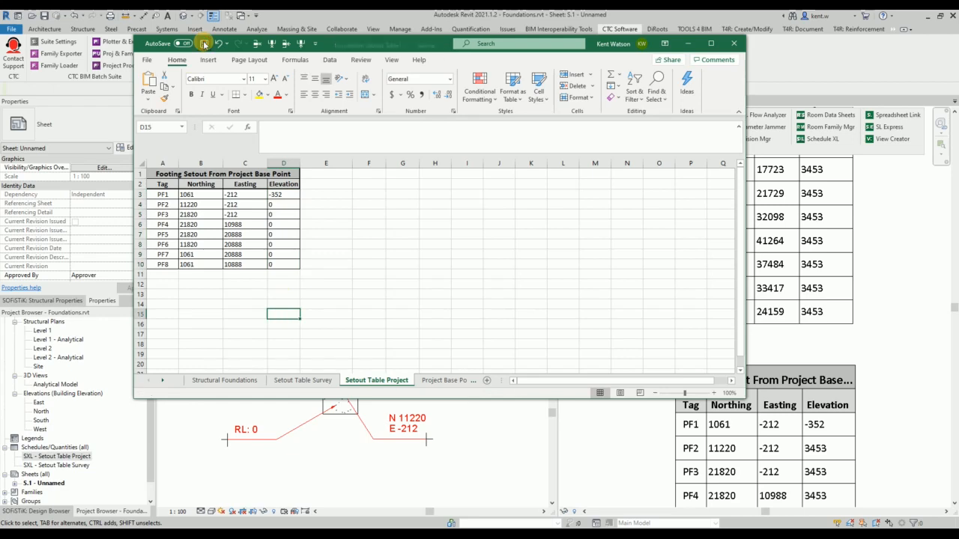
left_click(737, 46)
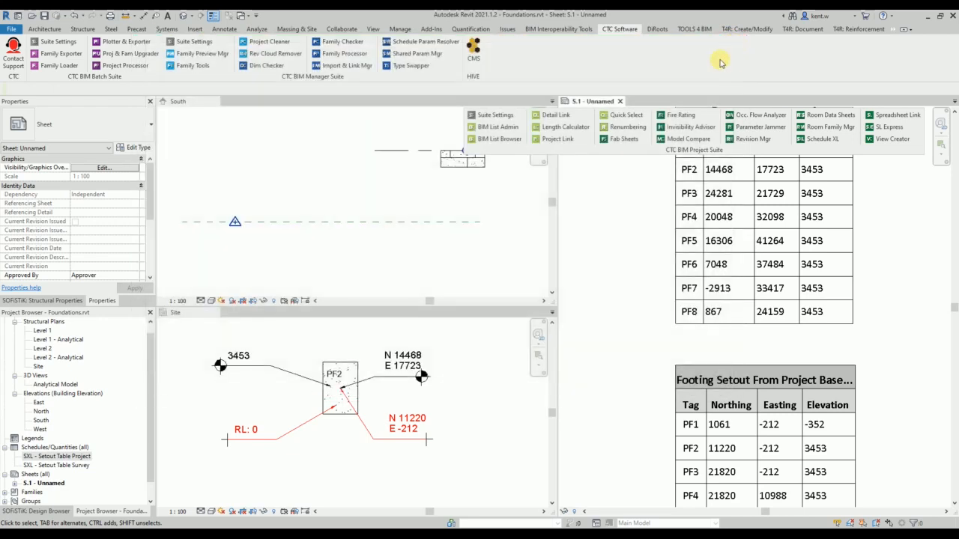
scroll(663, 335, "down", 4)
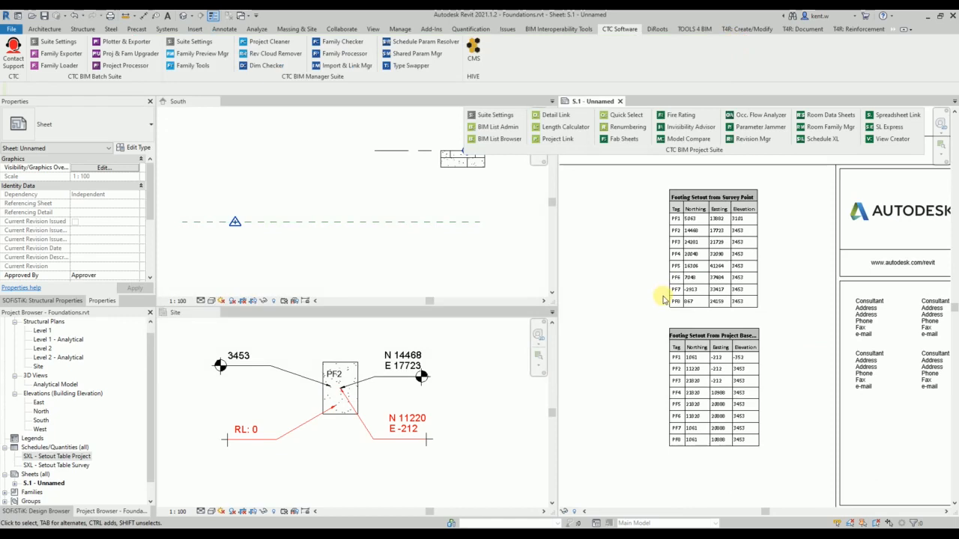
scroll(770, 392, "up", 2)
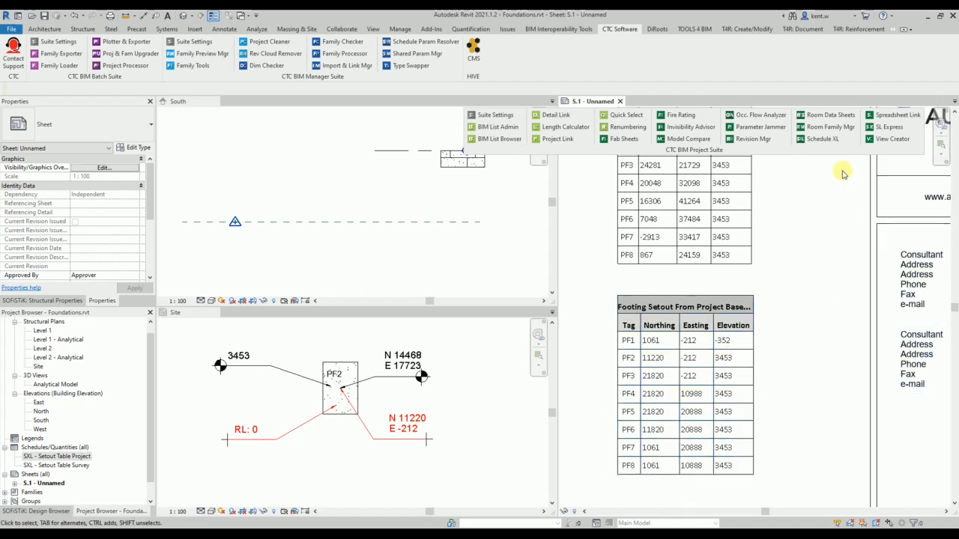
left_click(827, 142)
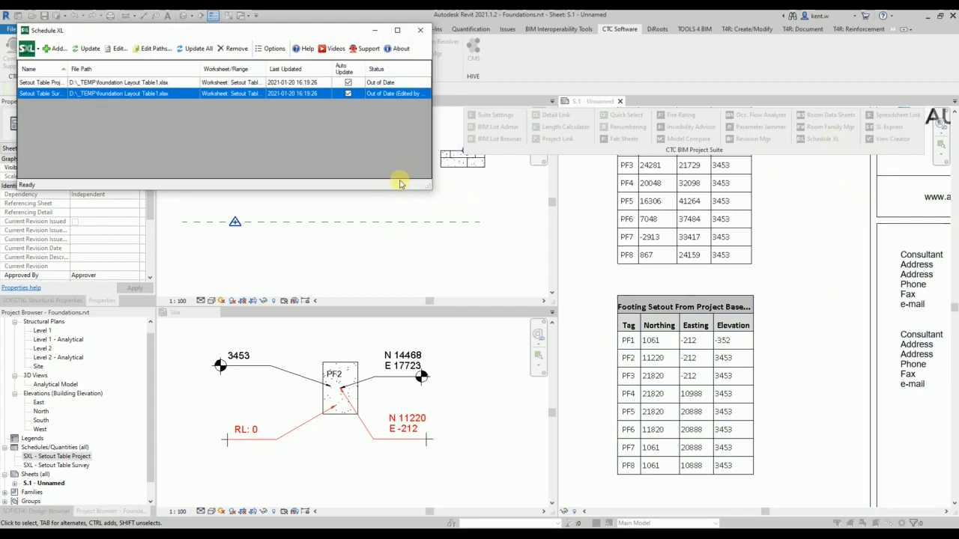
left_click(197, 48)
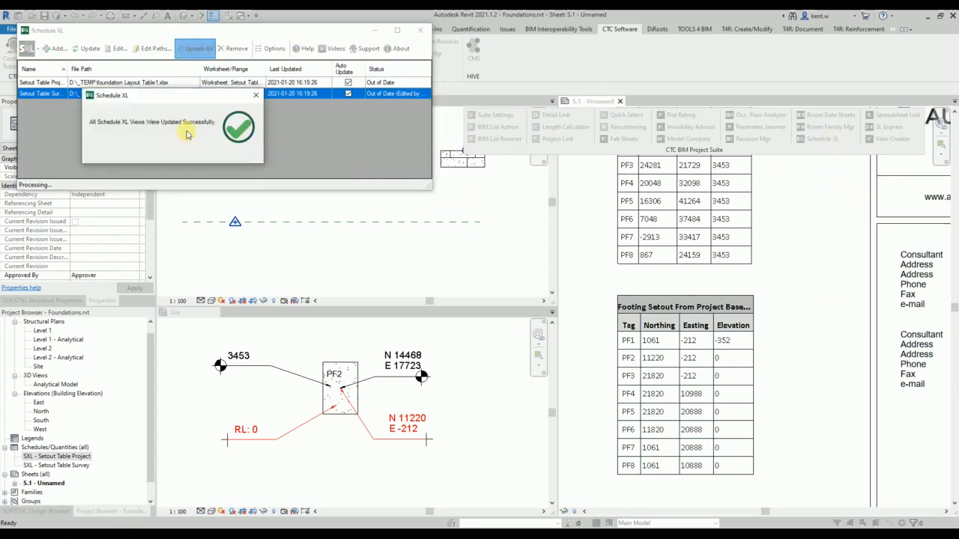